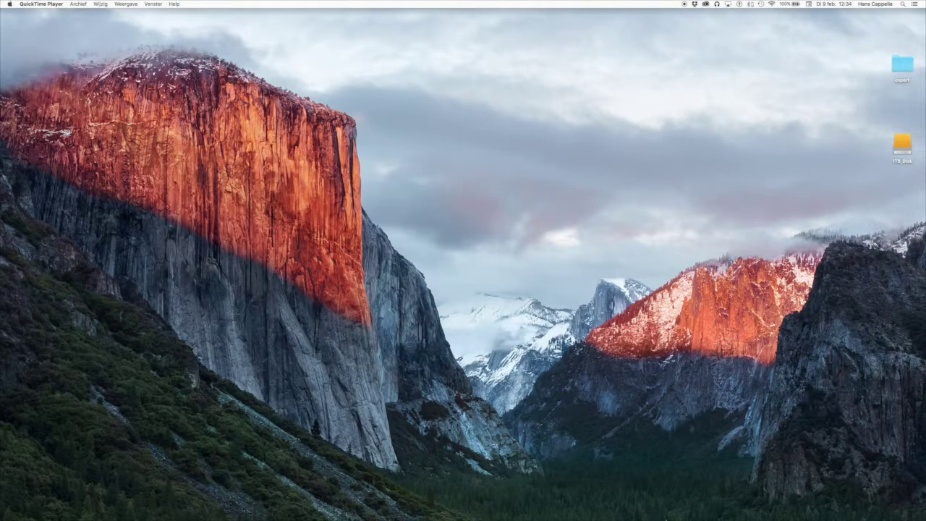
Step: Launch Lightroom from the Dock so Library shows the 2016-01-22 motorcycle photos
{"action": "left_click", "coordinate": [579, 505]}
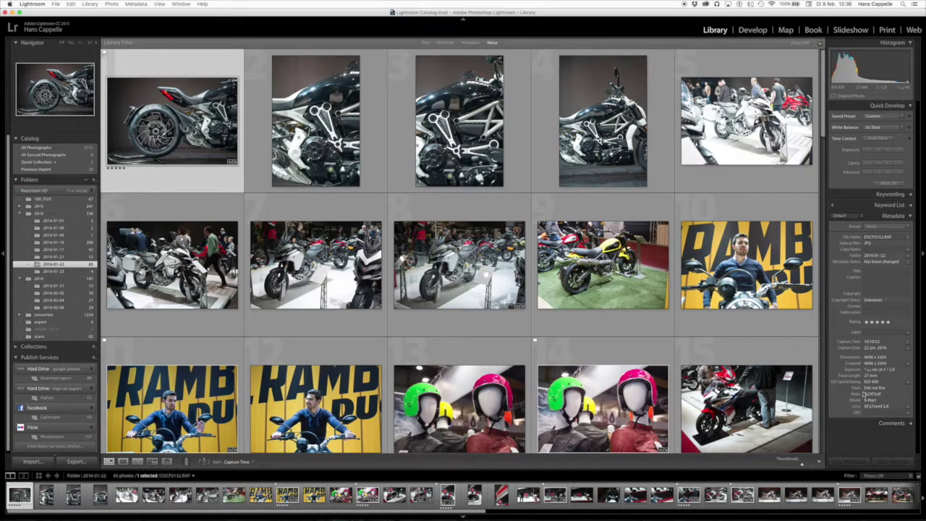
Step: Collapse the right panels, toggle the module picker, and open DSCF0152.RAF in Loupe view
{"action": "left_click", "coordinate": [923, 253]}
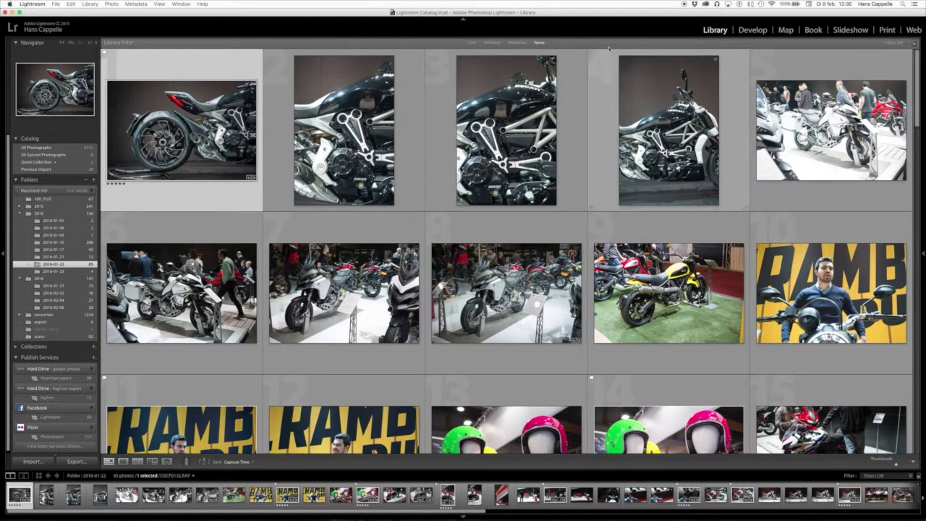
{"action": "left_click", "coordinate": [463, 19]}
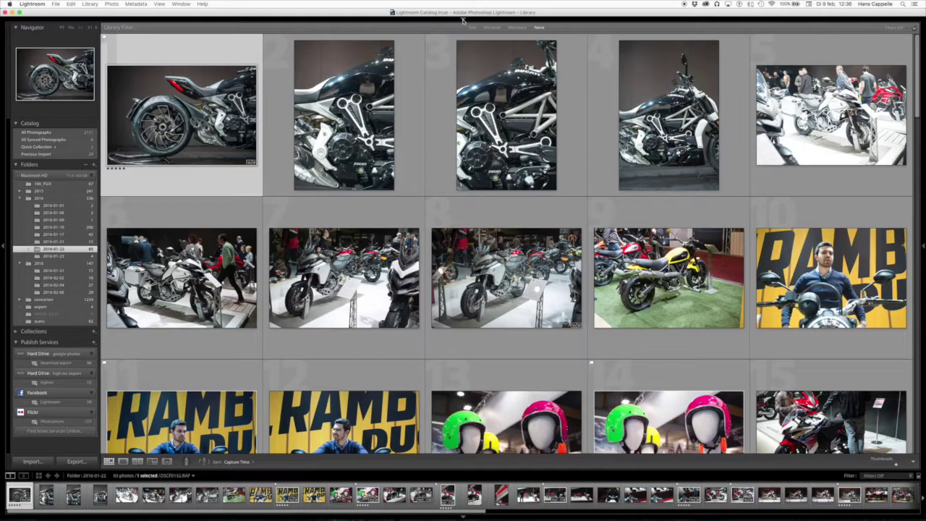
{"action": "left_click", "coordinate": [463, 20]}
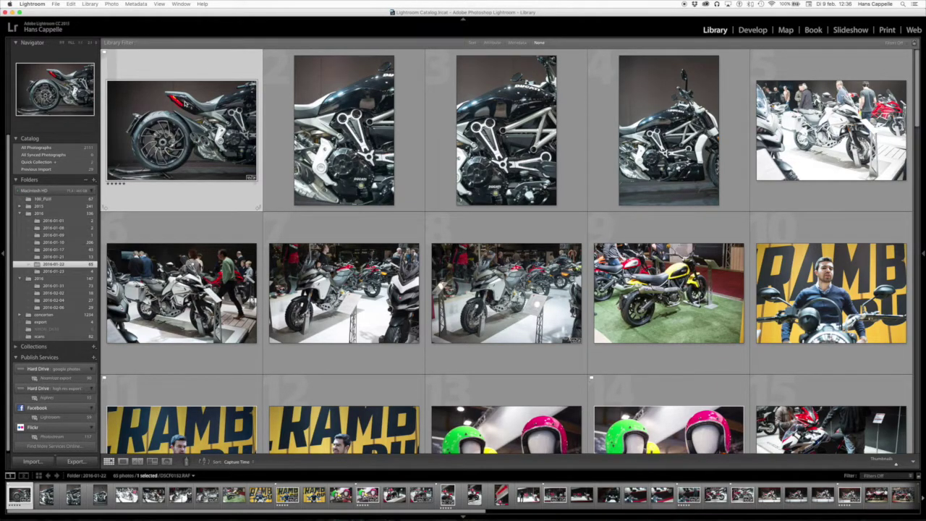
{"action": "double_click", "coordinate": [185, 103]}
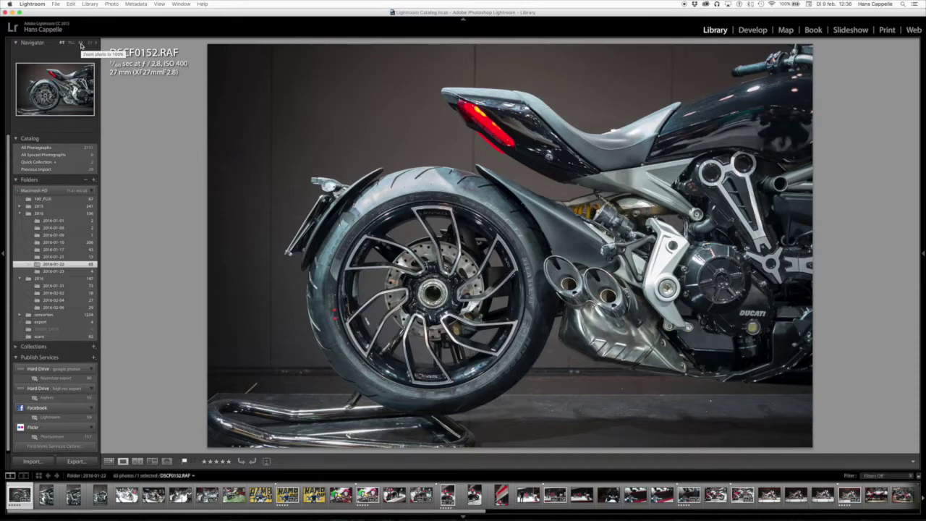
Step: Inspect DSCF0152.RAF at 1:1 and Fit, collapse the Catalog panel, and return to Grid
{"action": "left_click", "coordinate": [81, 43]}
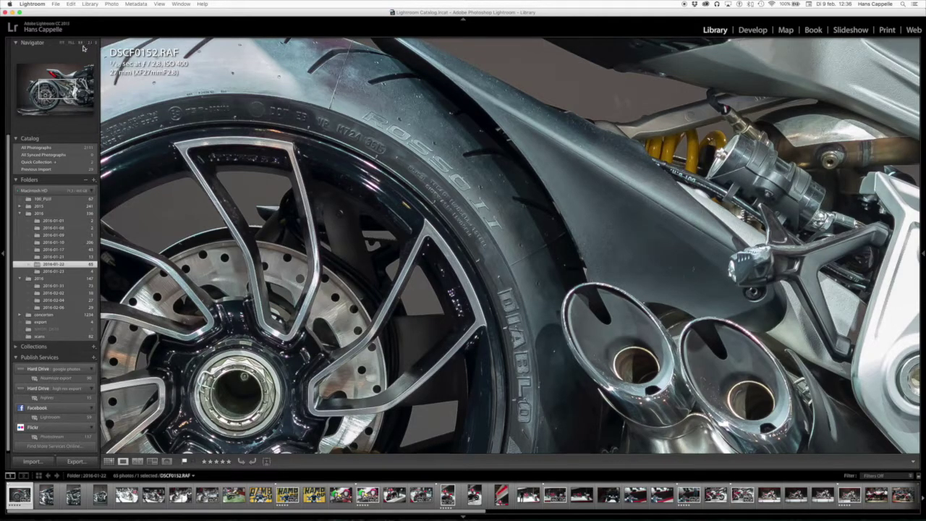
{"action": "left_click", "coordinate": [63, 44]}
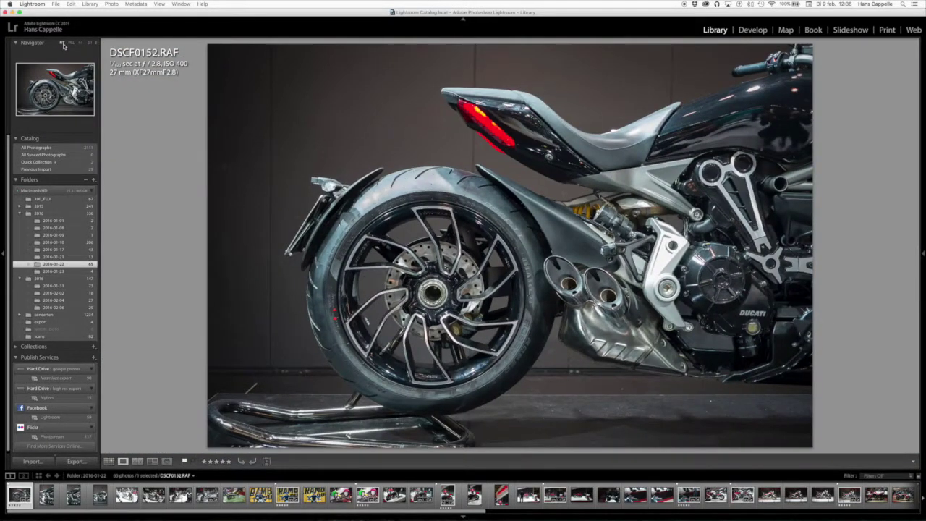
{"action": "key", "text": "z"}
{"action": "key", "text": "z"}
{"action": "key", "text": "z"}
{"action": "key", "text": "z"}
{"action": "key", "text": "z"}
{"action": "key", "text": "z"}
{"action": "left_click", "coordinate": [17, 138]}
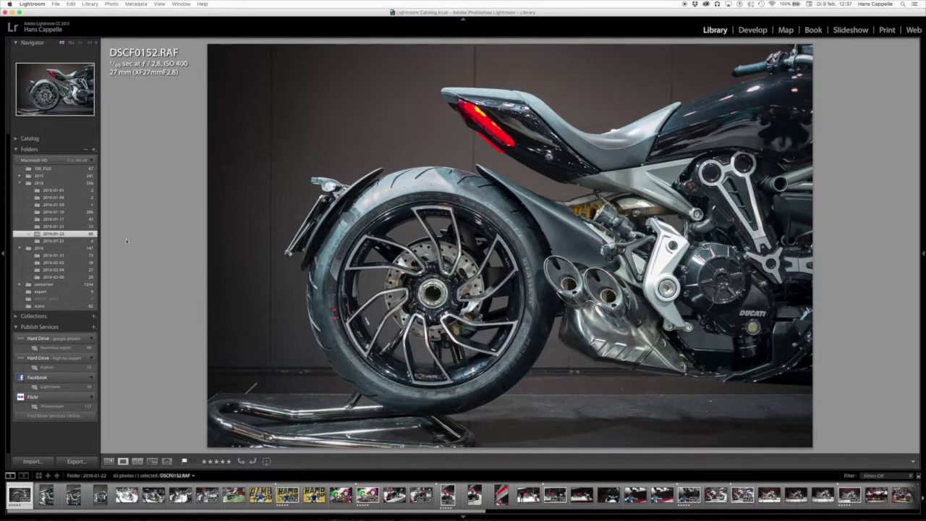
{"action": "left_click", "coordinate": [114, 463]}
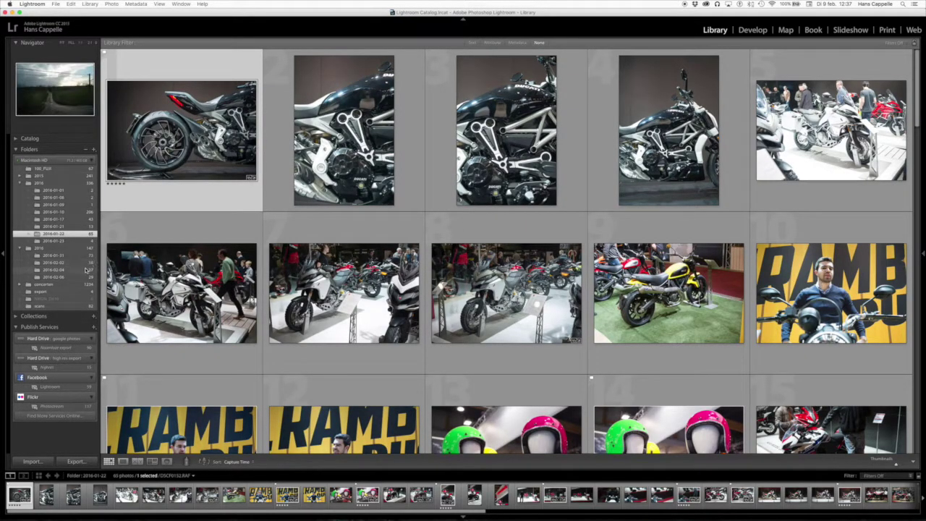
Step: Expand and collapse the Collections panel and smart collection set, then go to the File menu
{"action": "left_click", "coordinate": [16, 317]}
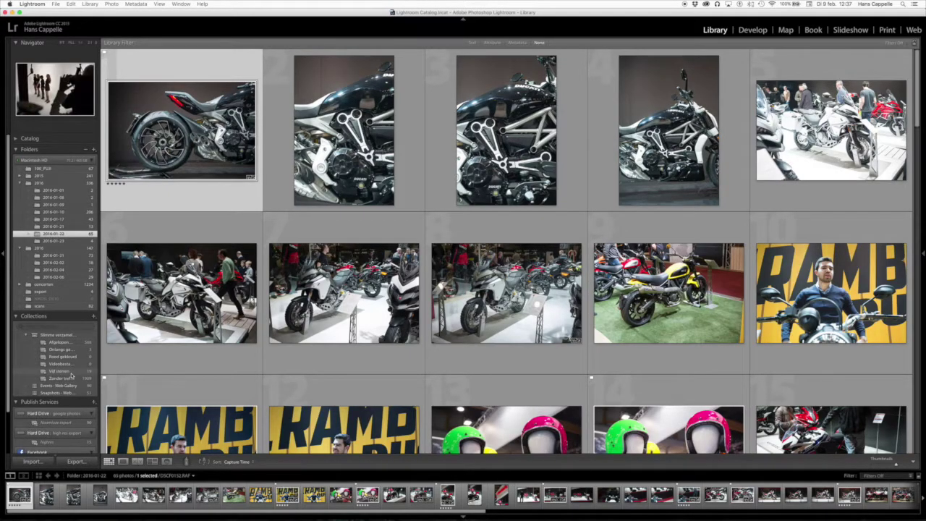
{"action": "left_click", "coordinate": [27, 337]}
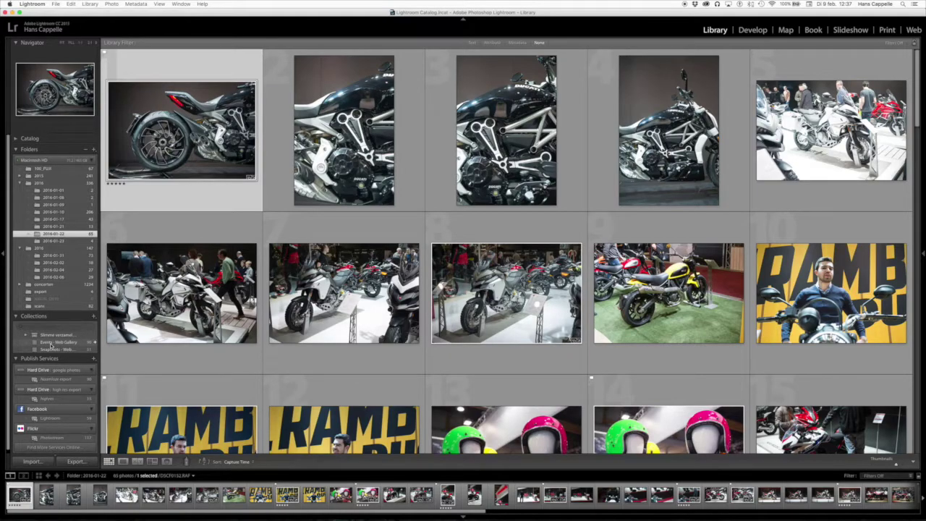
{"action": "left_click", "coordinate": [16, 317]}
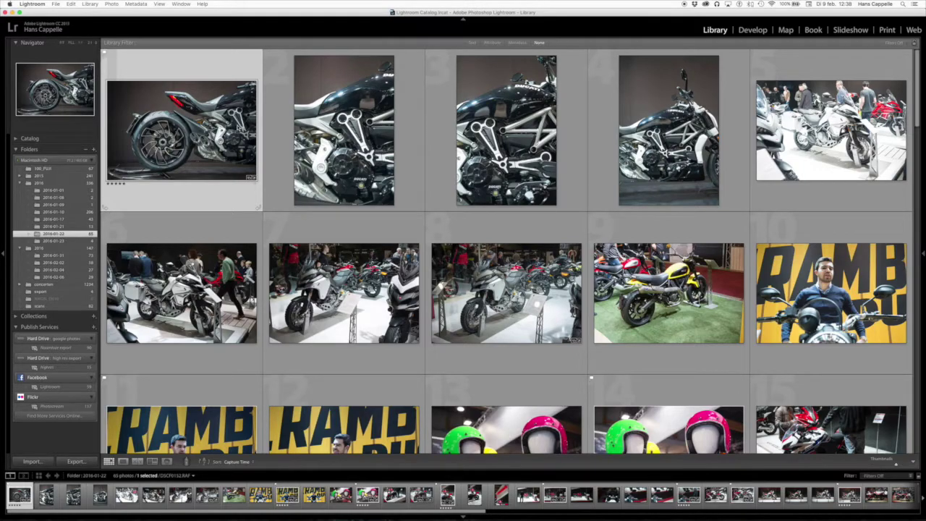
{"action": "left_click", "coordinate": [56, 5]}
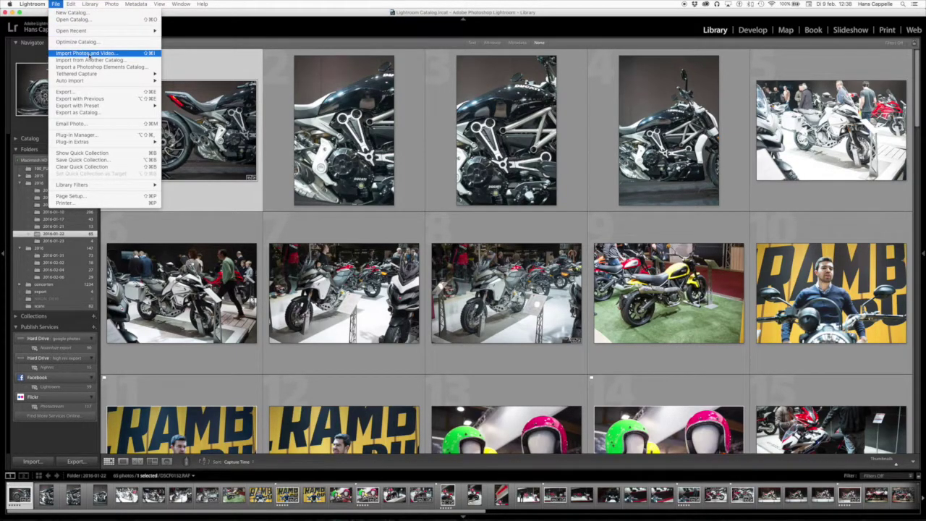
Step: Start Import Photos and Video and pick Pictures > artwork as the source
{"action": "left_click", "coordinate": [89, 56]}
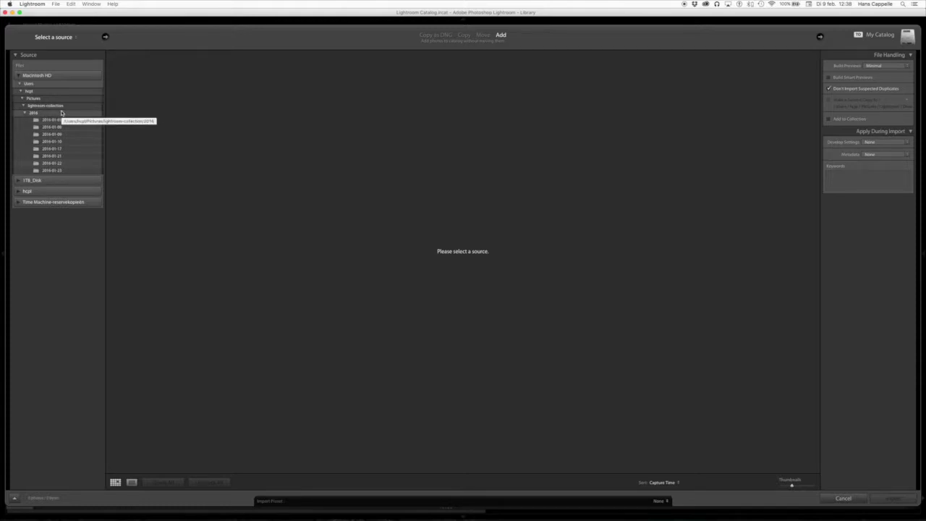
{"action": "left_click", "coordinate": [23, 106]}
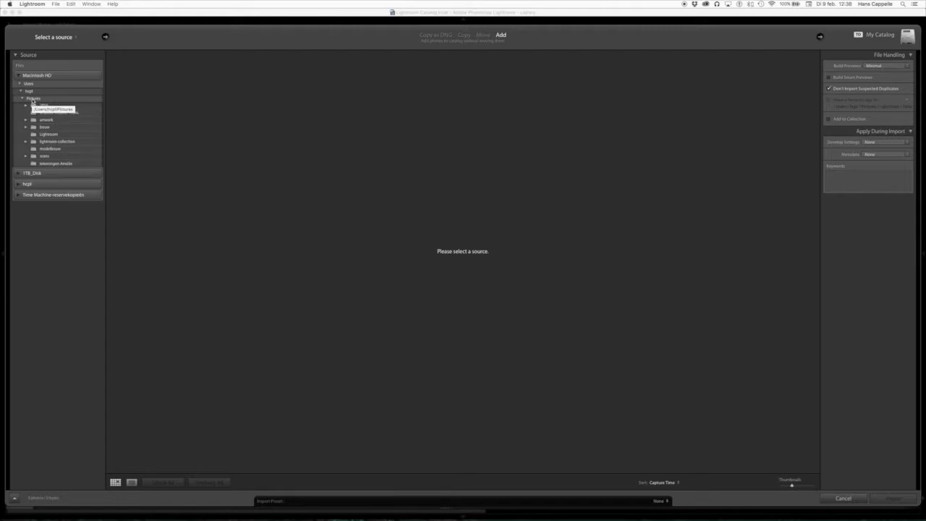
{"action": "left_click", "coordinate": [46, 119]}
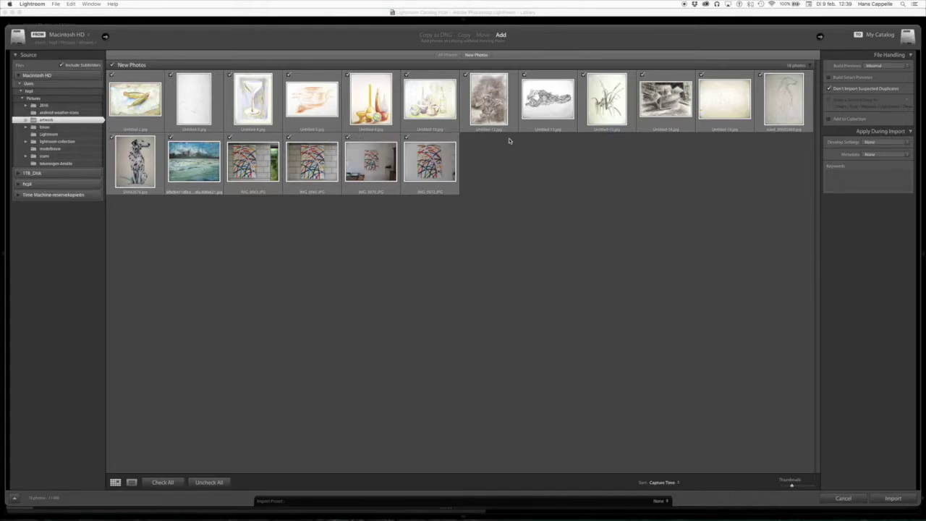
Step: Check the 2016-02-06 folder under All and New Photos, then reselect the artwork folder
{"action": "left_click", "coordinate": [448, 56]}
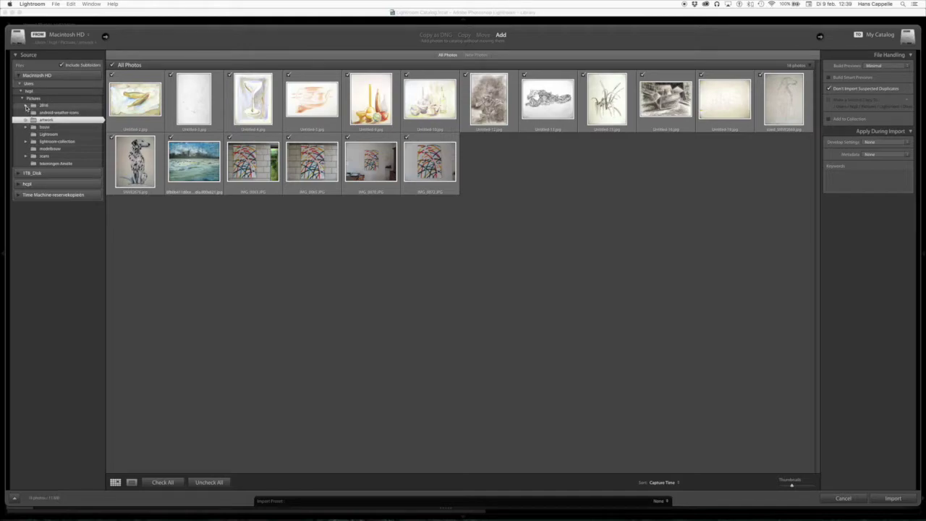
{"action": "left_click", "coordinate": [25, 105]}
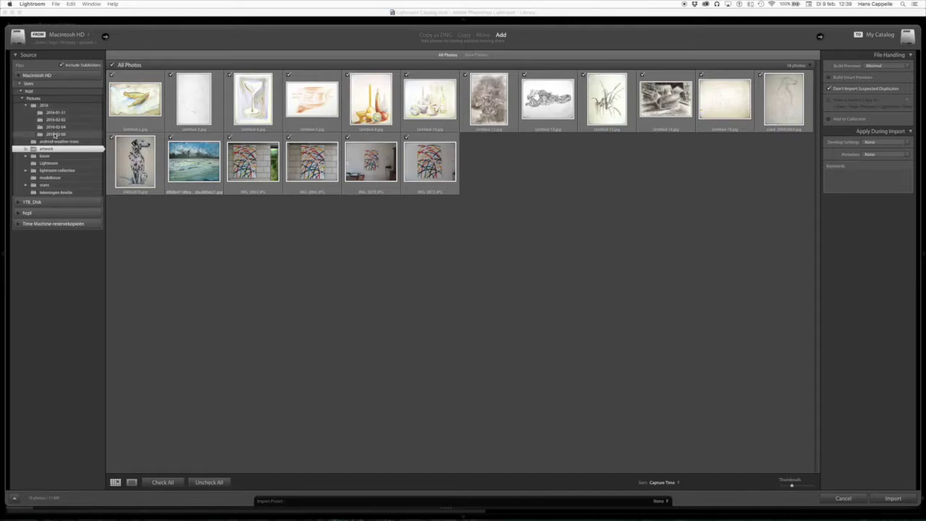
{"action": "left_click", "coordinate": [54, 135]}
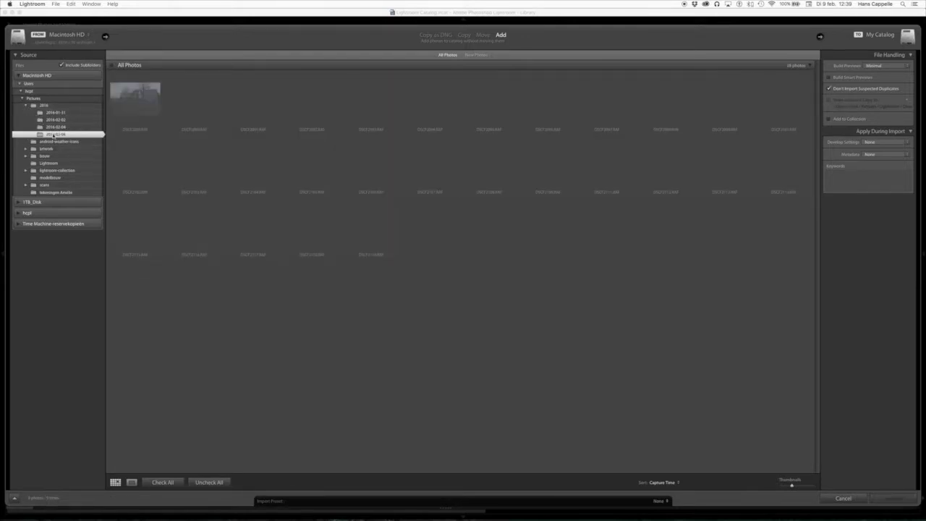
{"action": "left_click", "coordinate": [476, 55]}
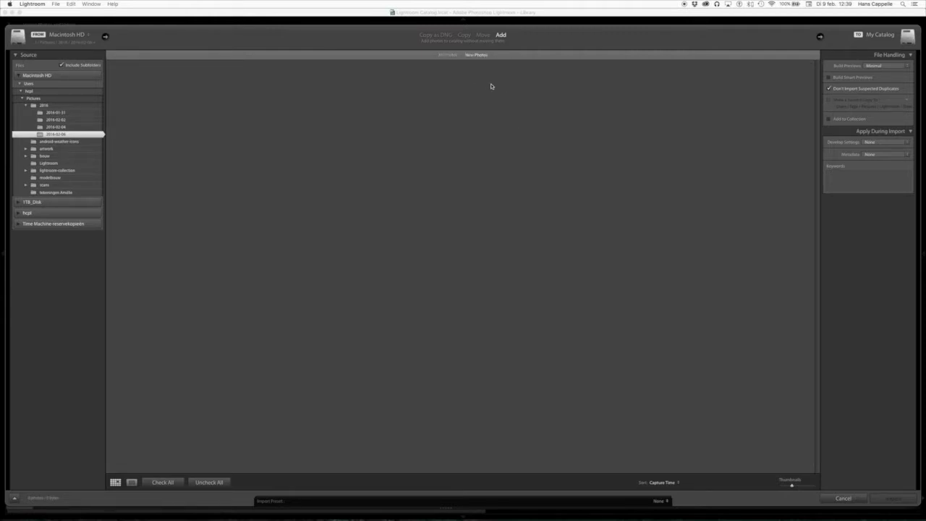
{"action": "left_click", "coordinate": [449, 55]}
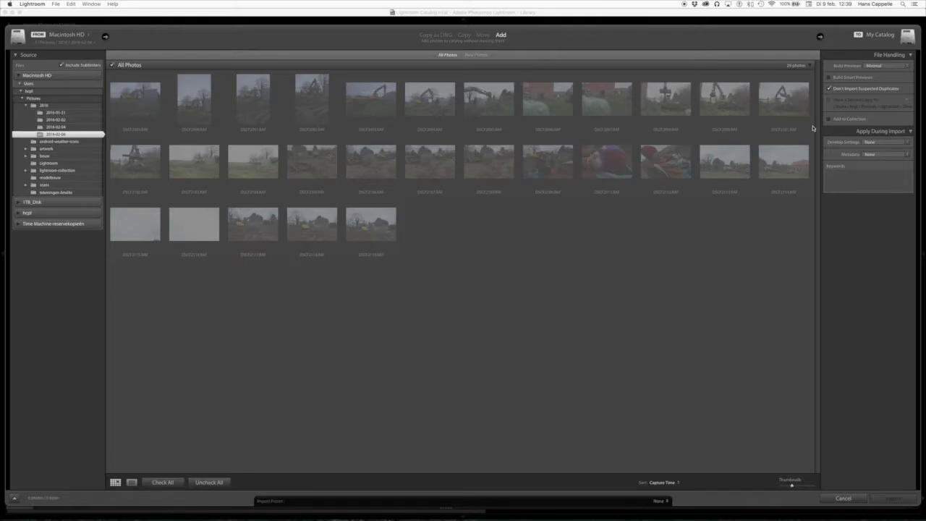
{"action": "left_click", "coordinate": [46, 149]}
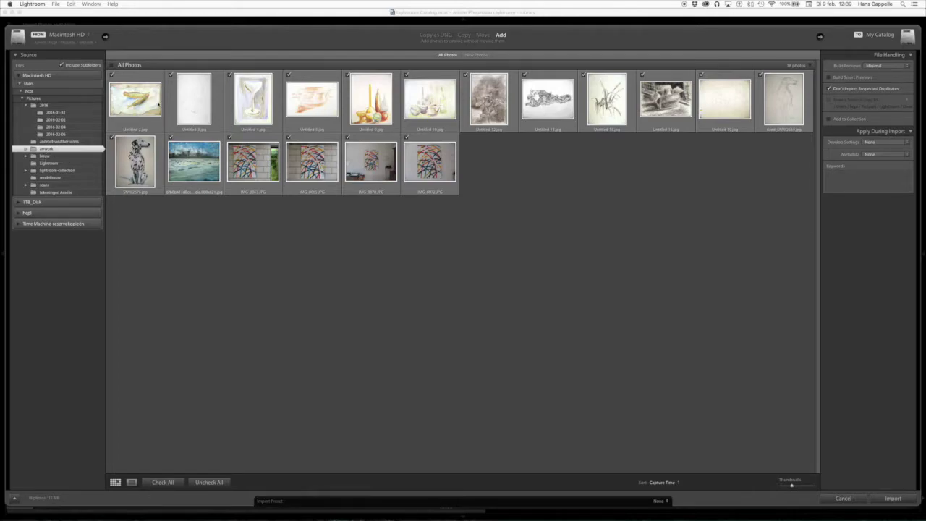
Step: Resize the import thumbnails to seven per row
{"action": "key", "text": "equal"}
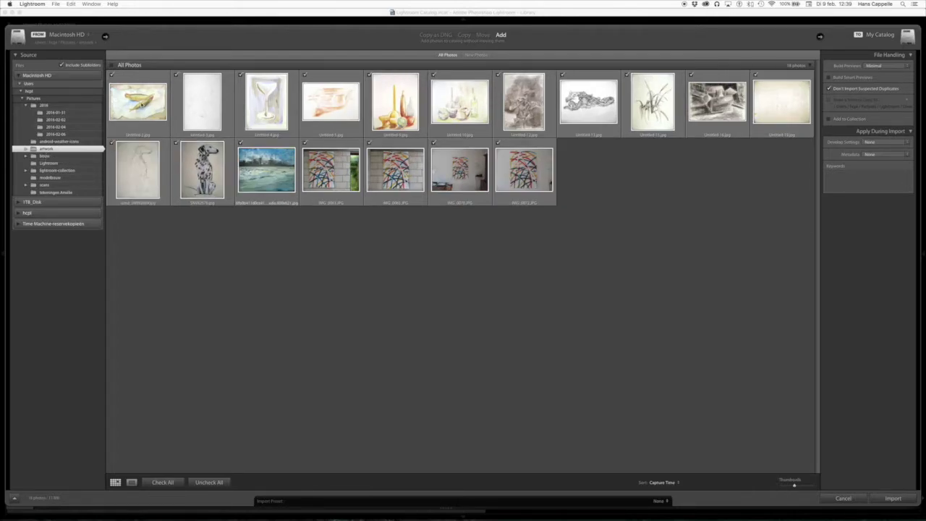
{"action": "key", "text": "equal"}
{"action": "key", "text": "equal"}
{"action": "key", "text": "equal"}
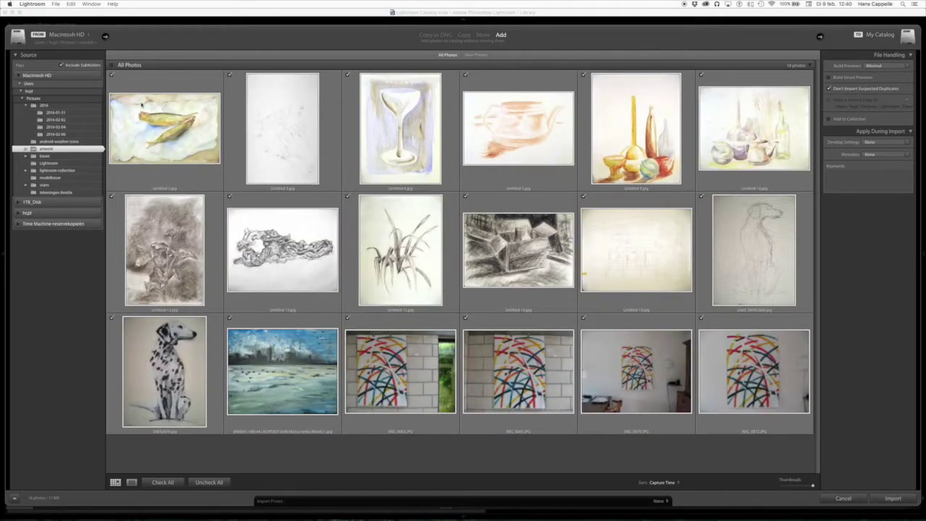
{"action": "key", "text": "minus"}
{"action": "key", "text": "minus"}
{"action": "key", "text": "equal"}
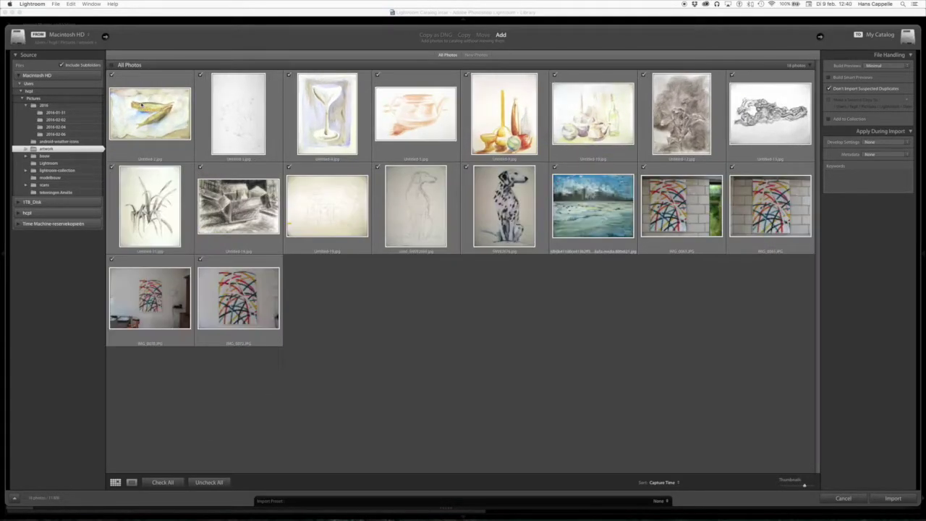
{"action": "key", "text": "equal"}
{"action": "key", "text": "equal"}
{"action": "key", "text": "minus"}
{"action": "key", "text": "minus"}
{"action": "key", "text": "equal"}
{"action": "key", "text": "equal"}
{"action": "key", "text": "equal"}
{"action": "key", "text": "minus"}
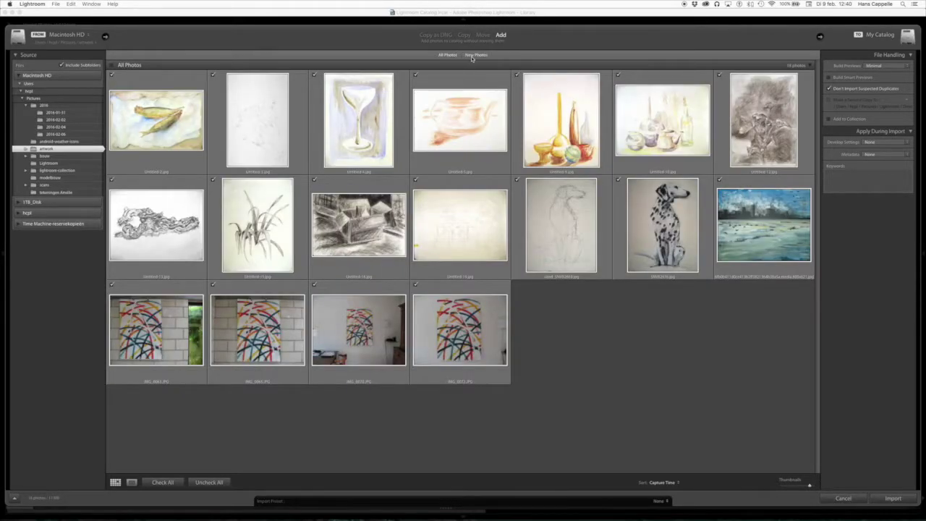
Step: Uncheck all photos and try selecting the dalmatian, sketch, box, chain, fish and wine-glass artworks
{"action": "left_click", "coordinate": [206, 483]}
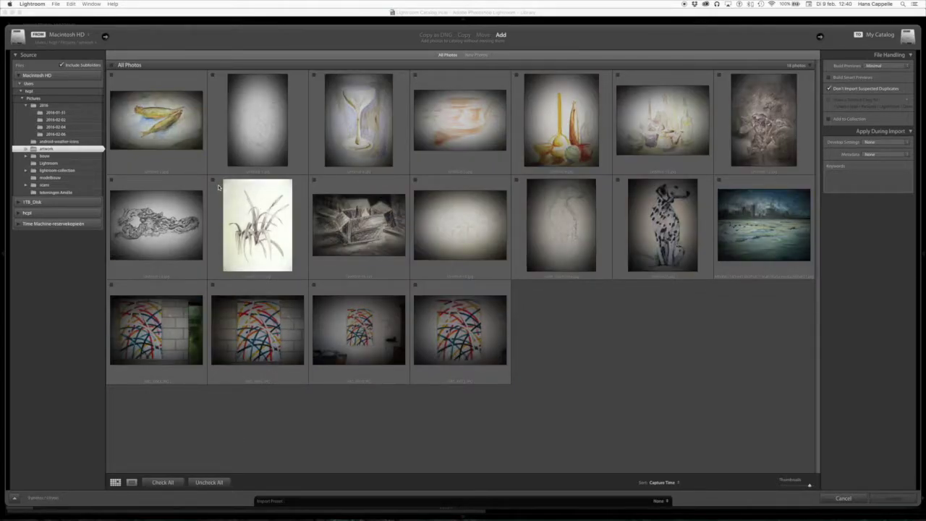
{"action": "left_click", "coordinate": [640, 244]}
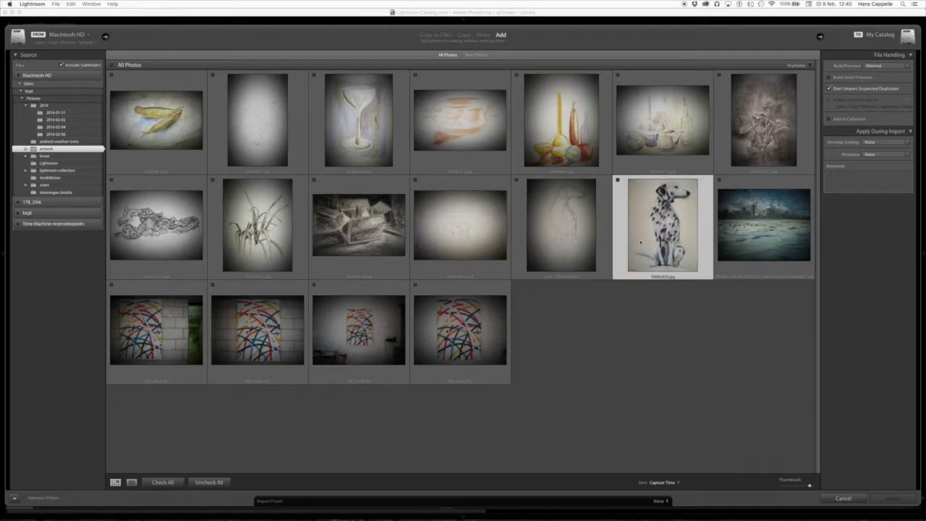
{"action": "mouse_move", "coordinate": [640, 244]}
{"action": "left_mouse_down"}
{"action": "mouse_move", "coordinate": [278, 232]}
{"action": "mouse_move", "coordinate": [180, 121]}
{"action": "left_mouse_up"}
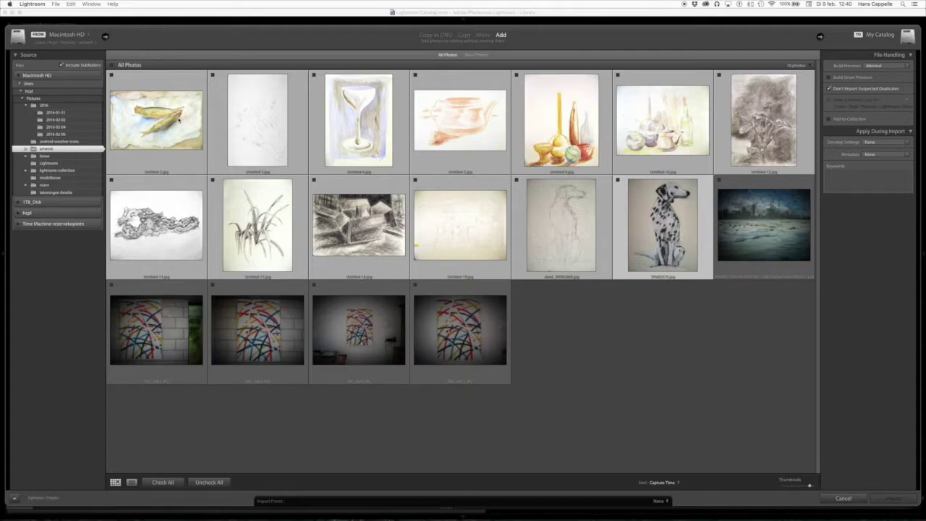
{"action": "left_click", "coordinate": [699, 351]}
{"action": "left_click", "coordinate": [670, 248]}
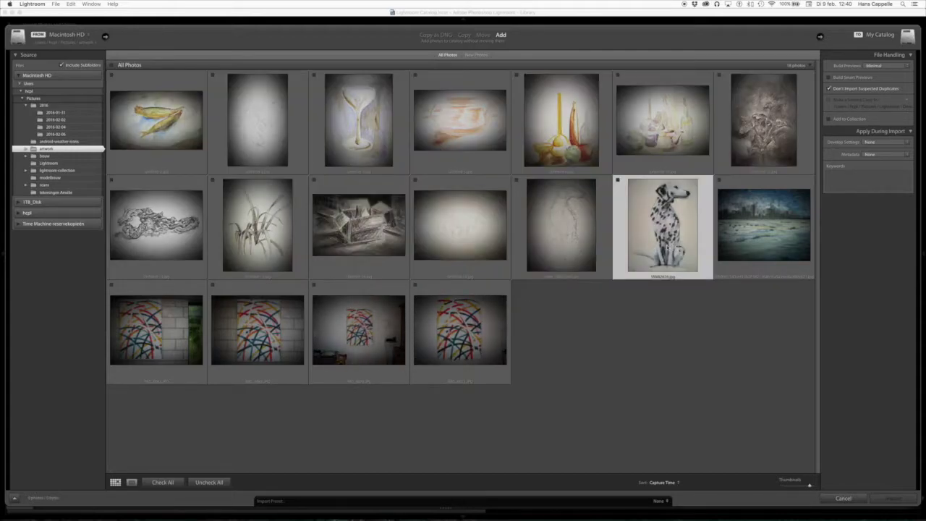
{"action": "left_click", "coordinate": [462, 238], "text": "super"}
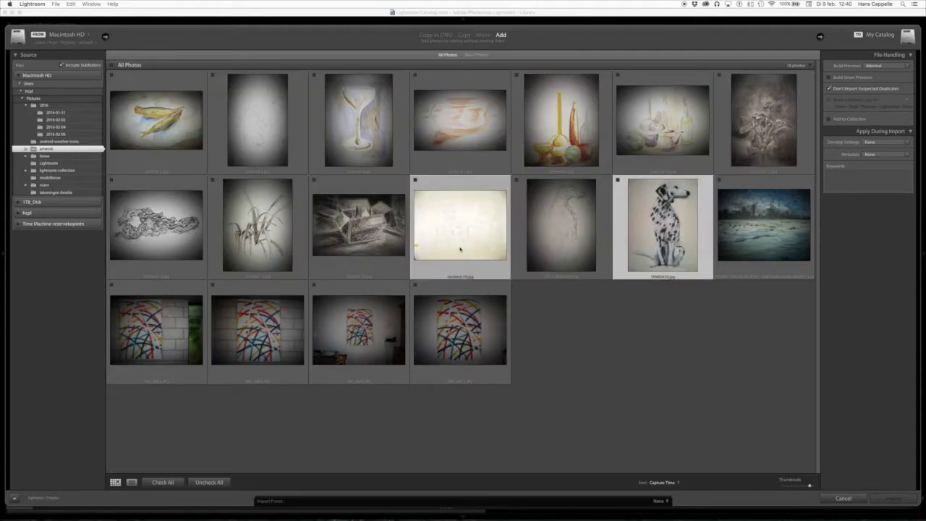
{"action": "left_click", "coordinate": [363, 244], "text": "super"}
{"action": "left_click", "coordinate": [159, 224], "text": "super"}
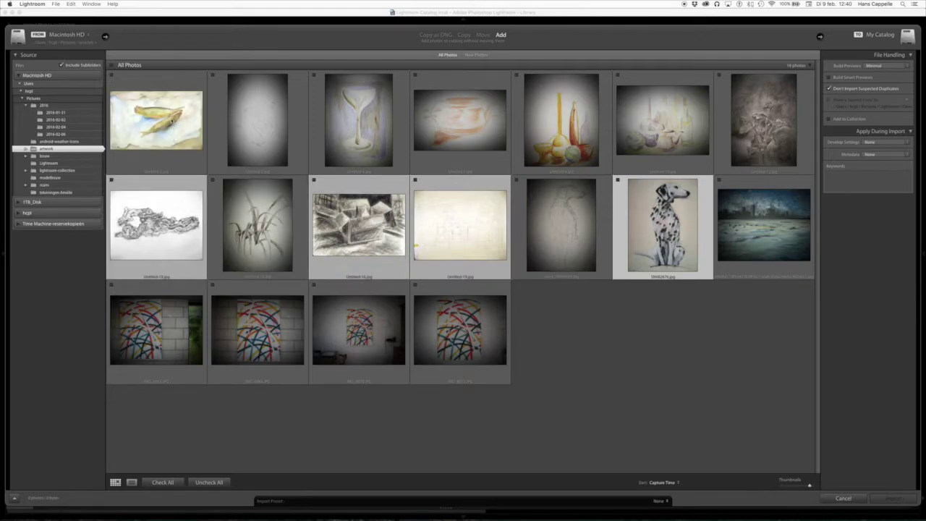
{"action": "left_click", "coordinate": [163, 121], "text": "super"}
{"action": "left_click", "coordinate": [356, 126], "text": "super"}
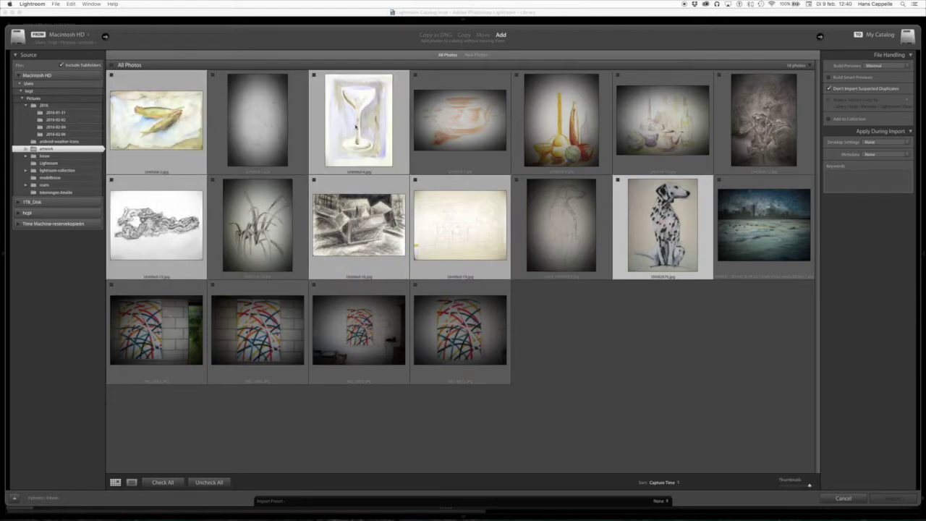
{"action": "left_click", "coordinate": [639, 318]}
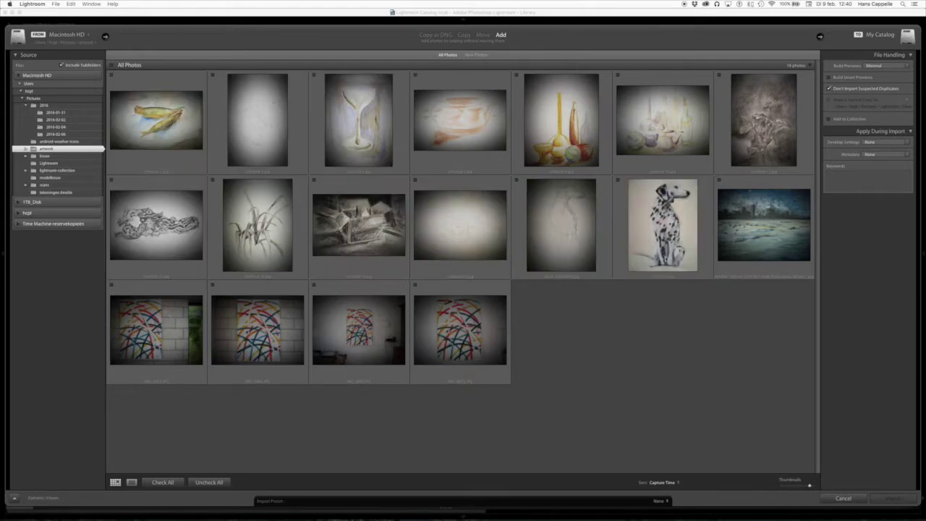
Step: Leave the other artworks unchecked and check only the snowy landscape painting
{"action": "left_click", "coordinate": [665, 246]}
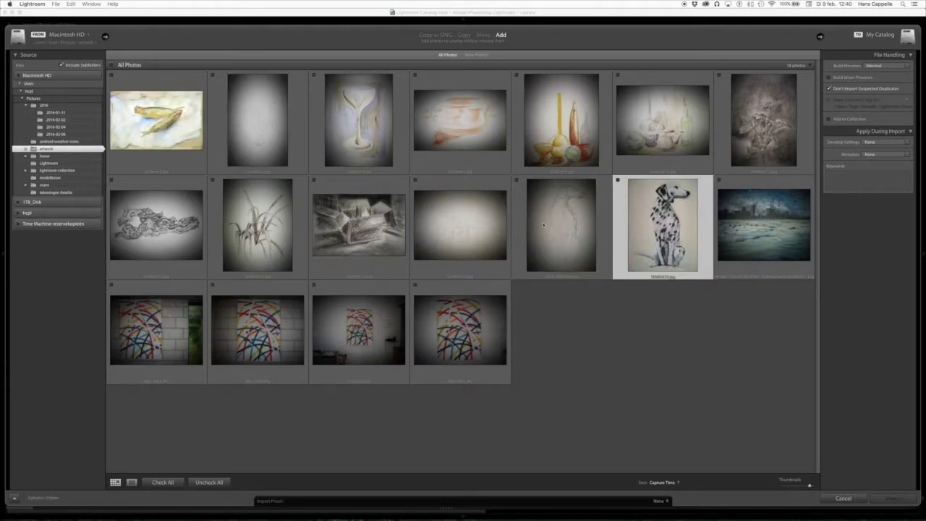
{"action": "left_click", "coordinate": [176, 142], "text": "shift"}
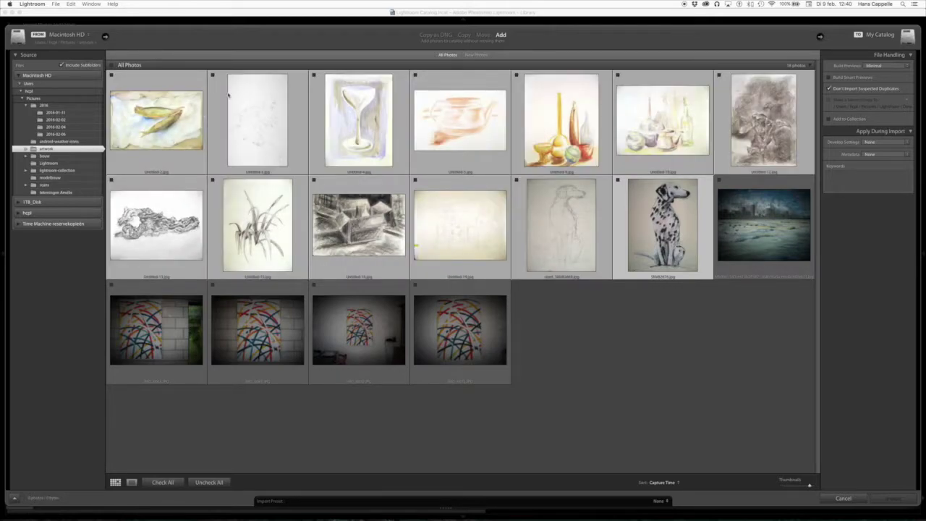
{"action": "left_click", "coordinate": [212, 76]}
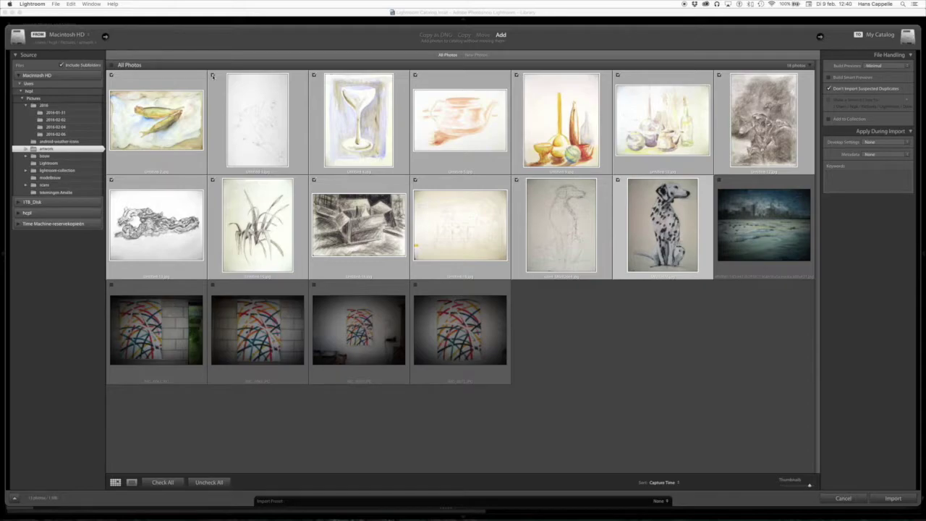
{"action": "left_click", "coordinate": [212, 75]}
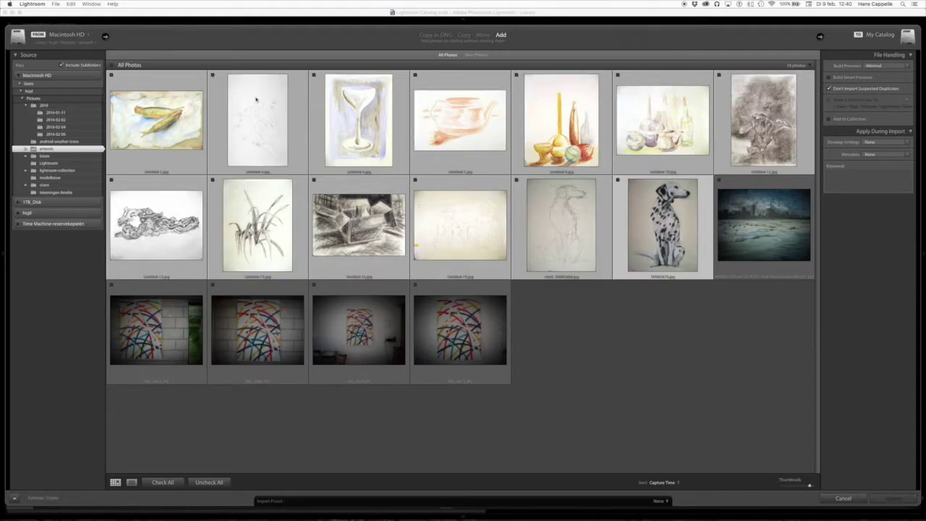
{"action": "left_click", "coordinate": [640, 364]}
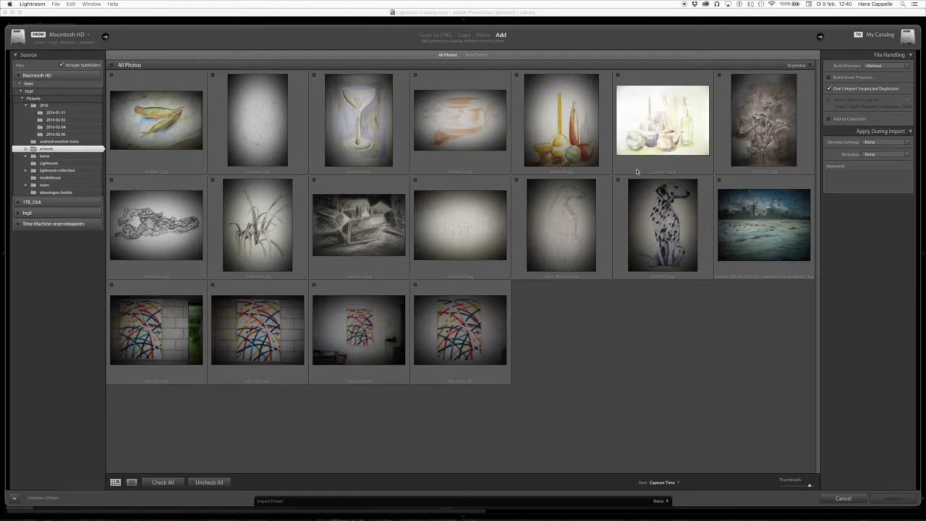
{"action": "left_click", "coordinate": [719, 179]}
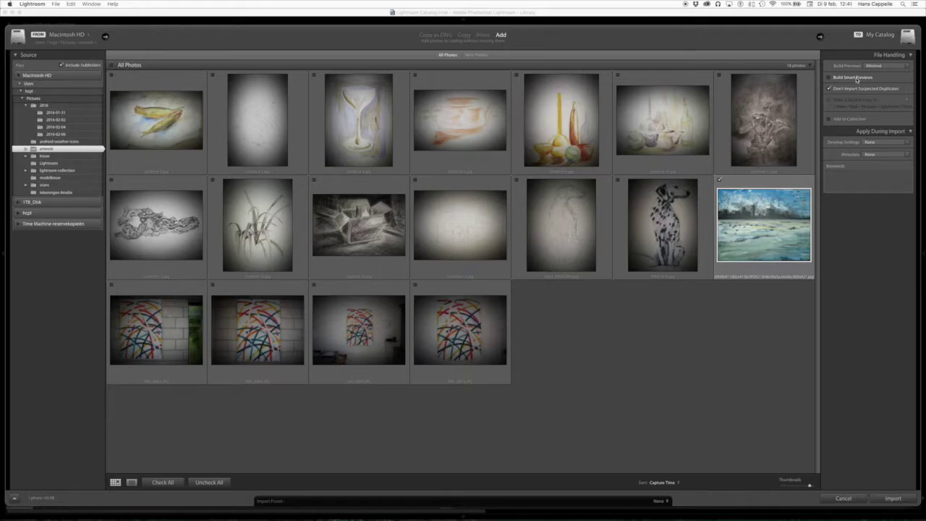
Step: Enable Build Smart Previews and Quick Collection, check the grey sketch, and select the Keywords field
{"action": "left_click", "coordinate": [858, 80]}
{"action": "left_click", "coordinate": [829, 120]}
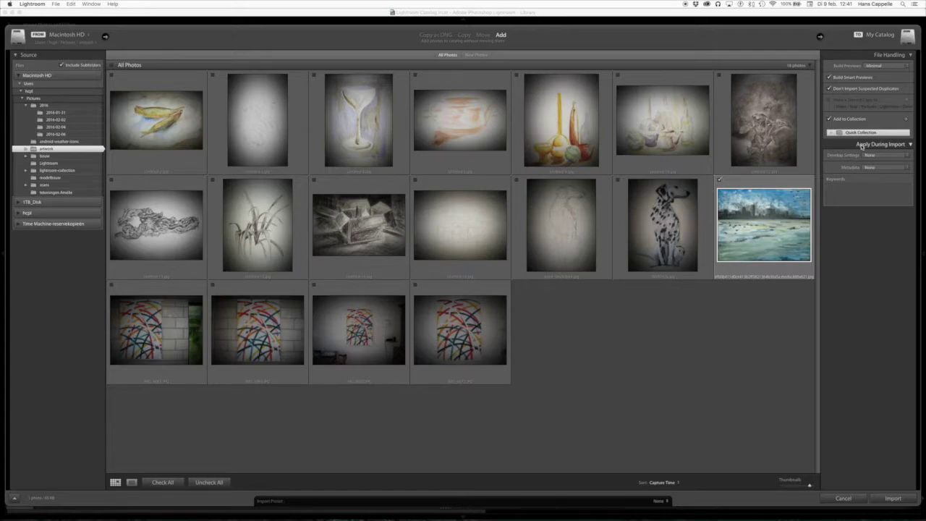
{"action": "left_click", "coordinate": [720, 77]}
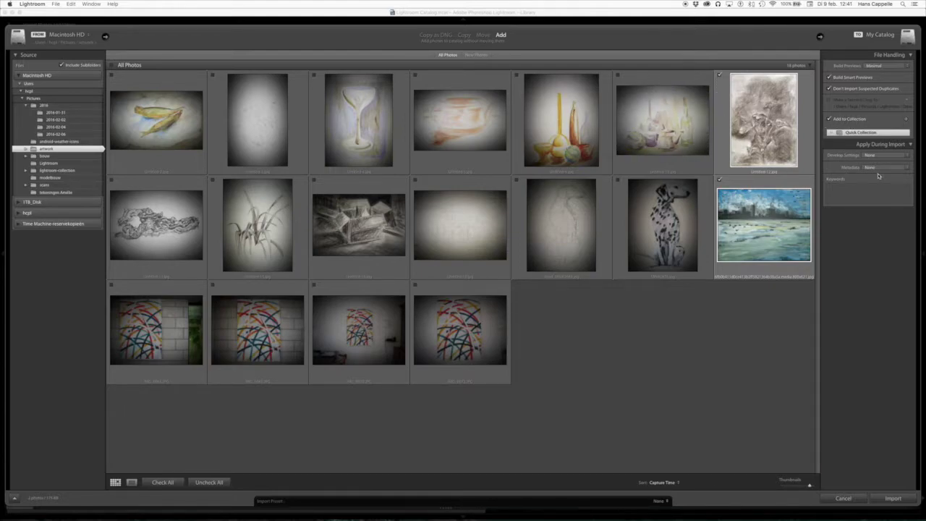
{"action": "left_click", "coordinate": [834, 188]}
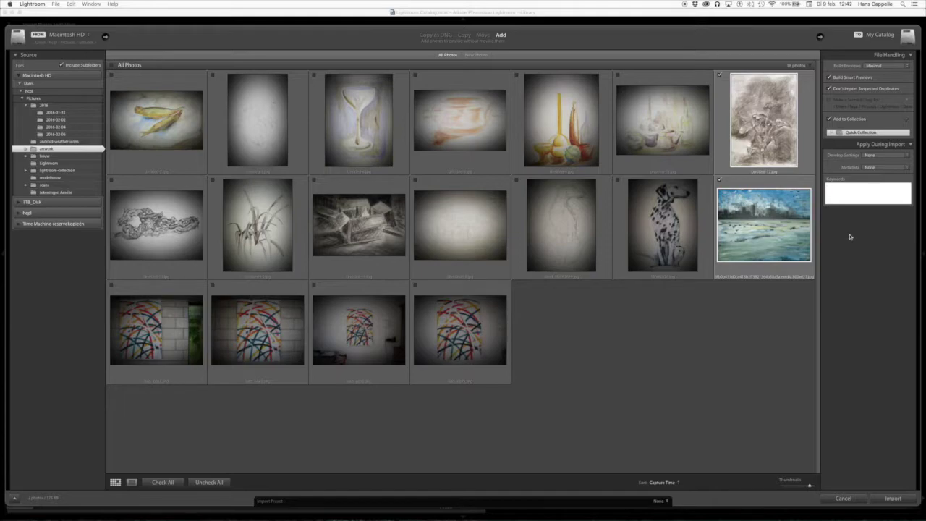
{"action": "left_click", "coordinate": [18, 203]}
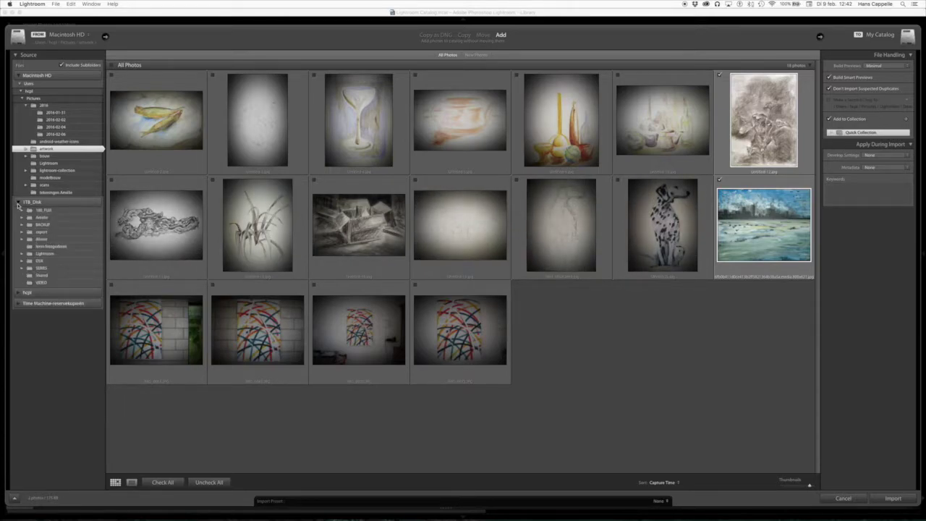
Step: Browse the 1TB_Disk import folder and lightroom-collection subfolders, then cancel the import
{"action": "left_click", "coordinate": [40, 232]}
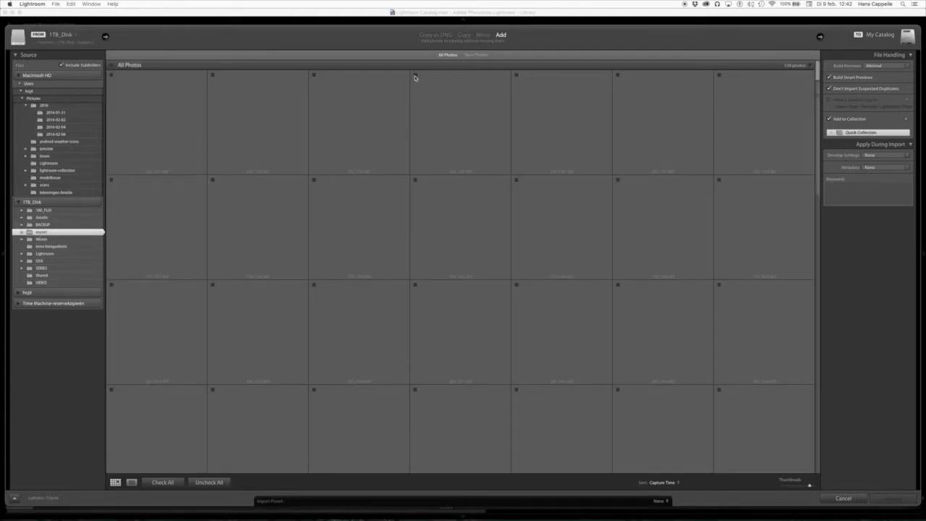
{"action": "left_click", "coordinate": [414, 75]}
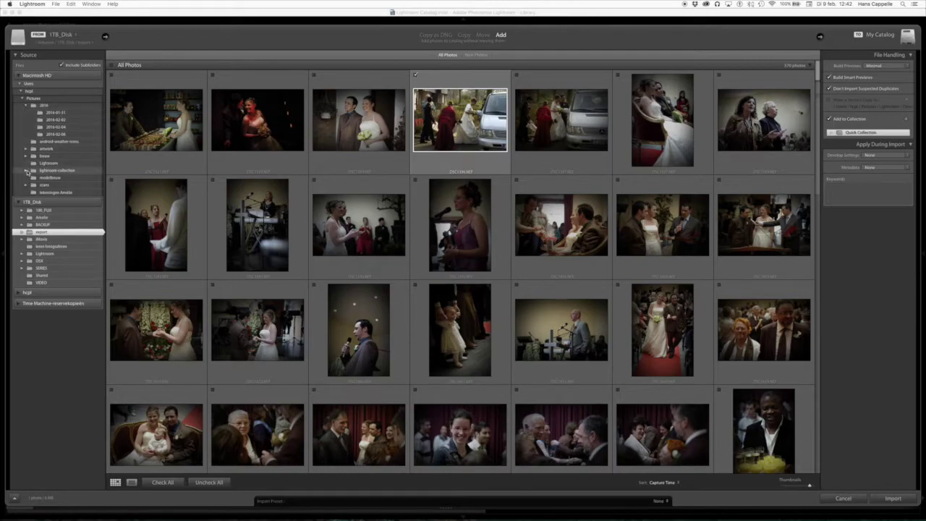
{"action": "left_click", "coordinate": [26, 170]}
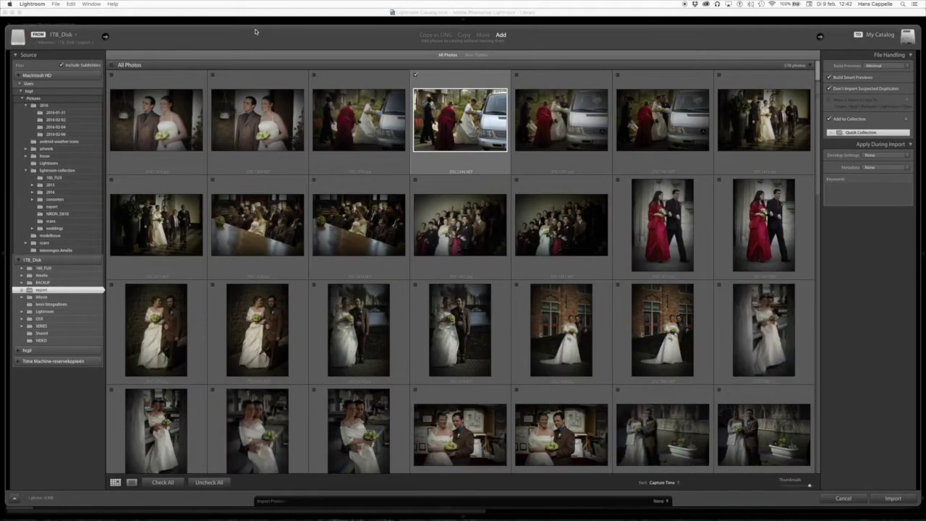
{"action": "left_click", "coordinate": [844, 498]}
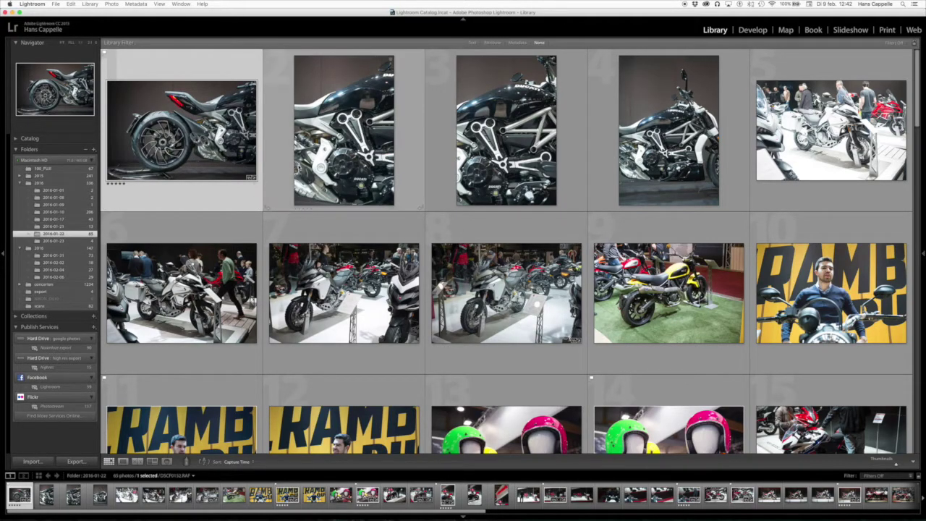
{"action": "key", "text": "minus"}
{"action": "key", "text": "minus"}
{"action": "key", "text": "equal"}
{"action": "key", "text": "equal"}
{"action": "key", "text": "minus"}
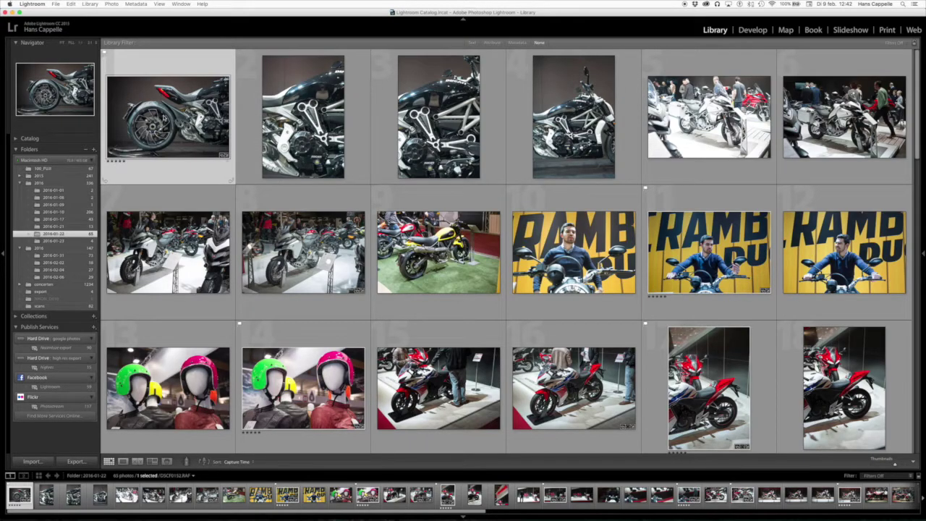
{"action": "double_click", "coordinate": [204, 120]}
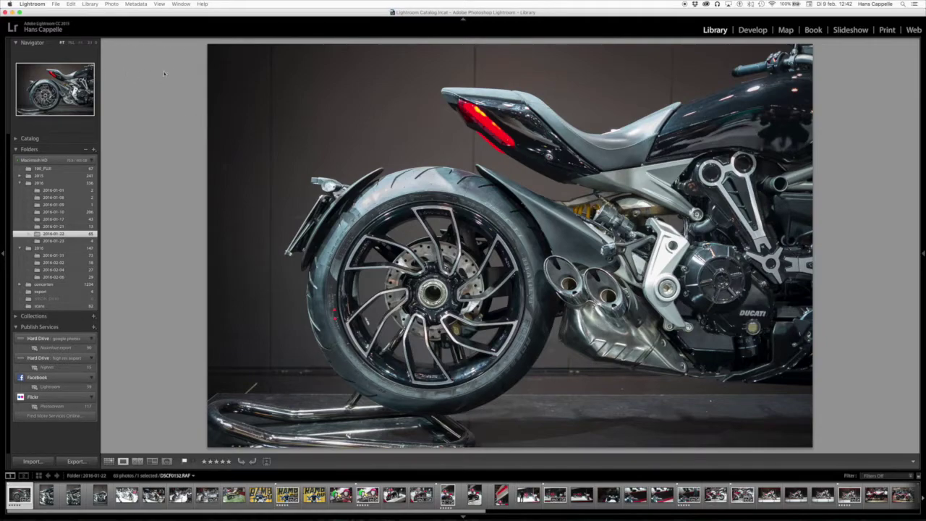
Step: Cycle the Loupe info overlay on DSCF0152.RAF and try Lights Dim and Lights Out before restoring
{"action": "key", "text": "i"}
{"action": "key", "text": "i"}
{"action": "key", "text": "i"}
{"action": "key", "text": "i"}
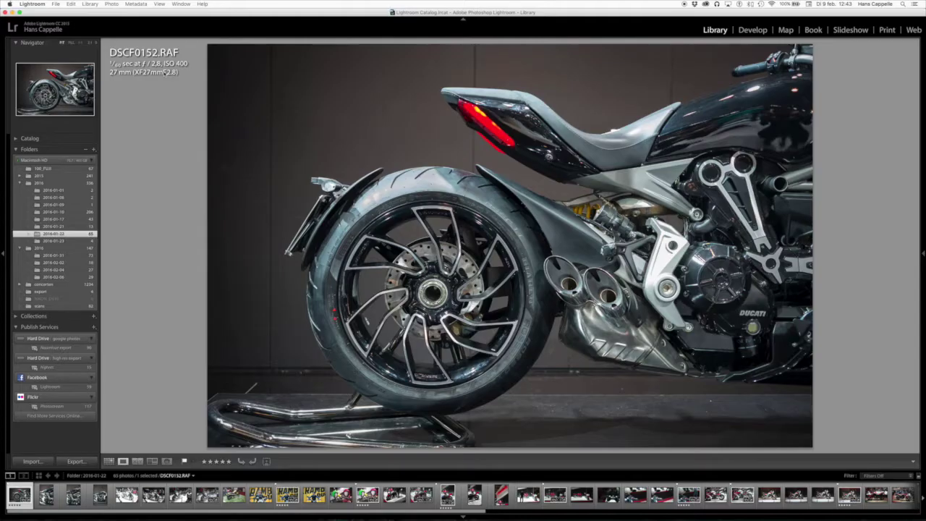
{"action": "key", "text": "l"}
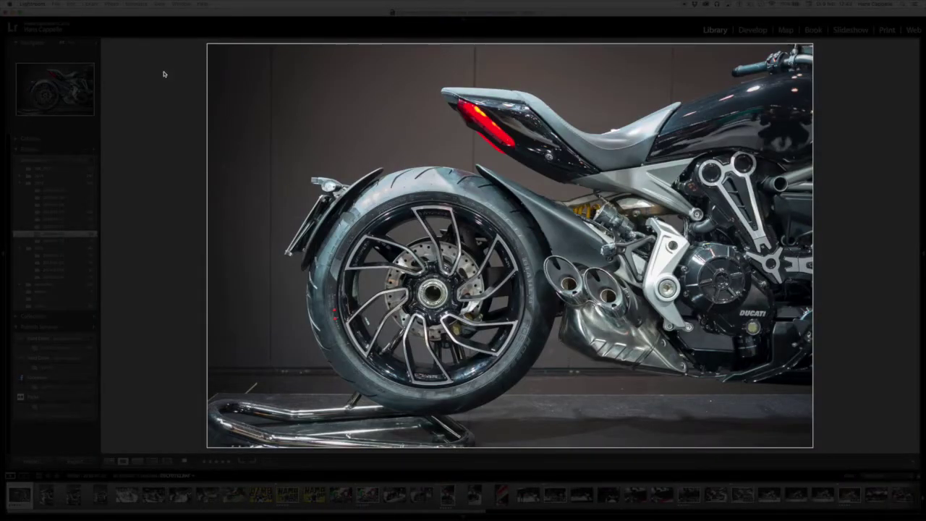
{"action": "key", "text": "l"}
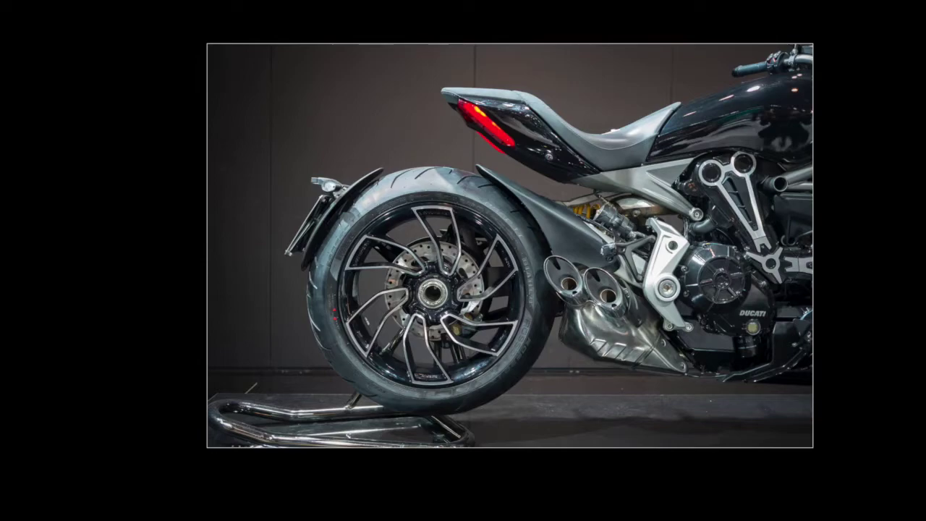
{"action": "key", "text": "l"}
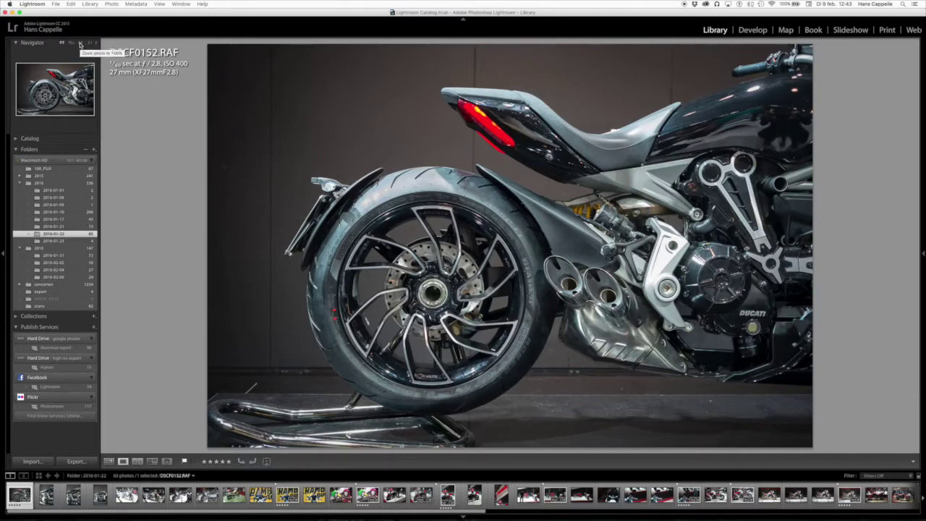
{"action": "left_click", "coordinate": [80, 45]}
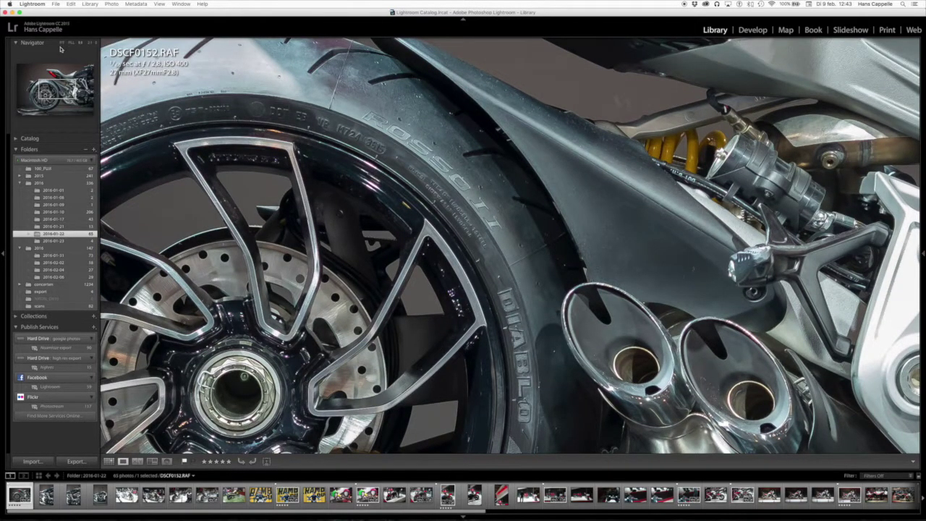
{"action": "left_click", "coordinate": [62, 44]}
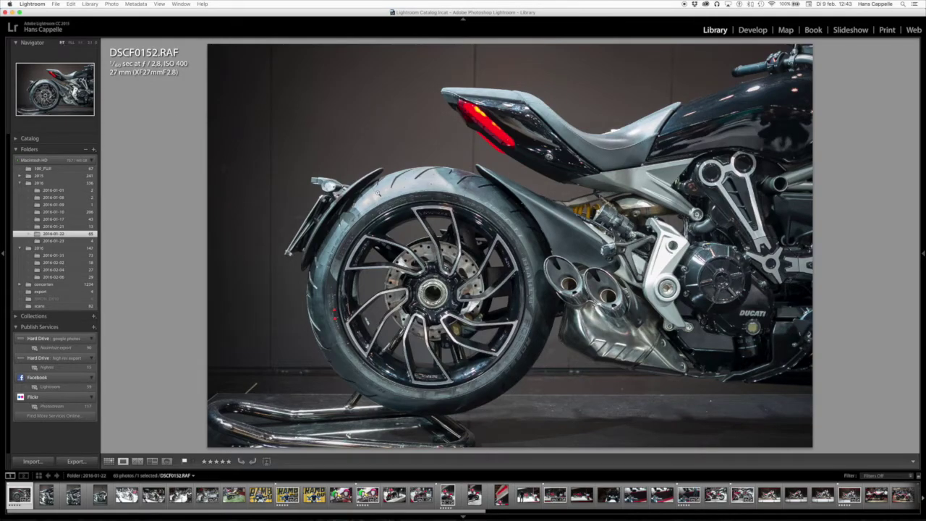
{"action": "left_click", "coordinate": [377, 192]}
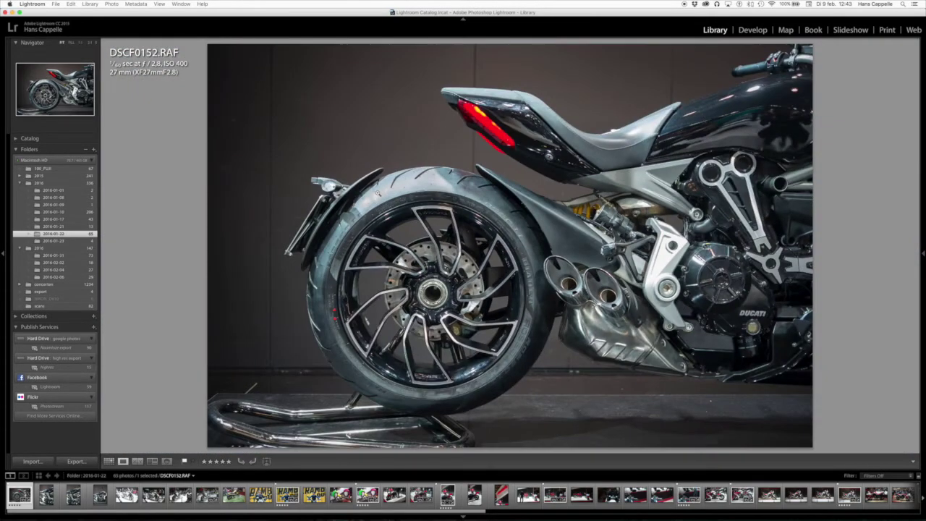
{"action": "left_click", "coordinate": [377, 193]}
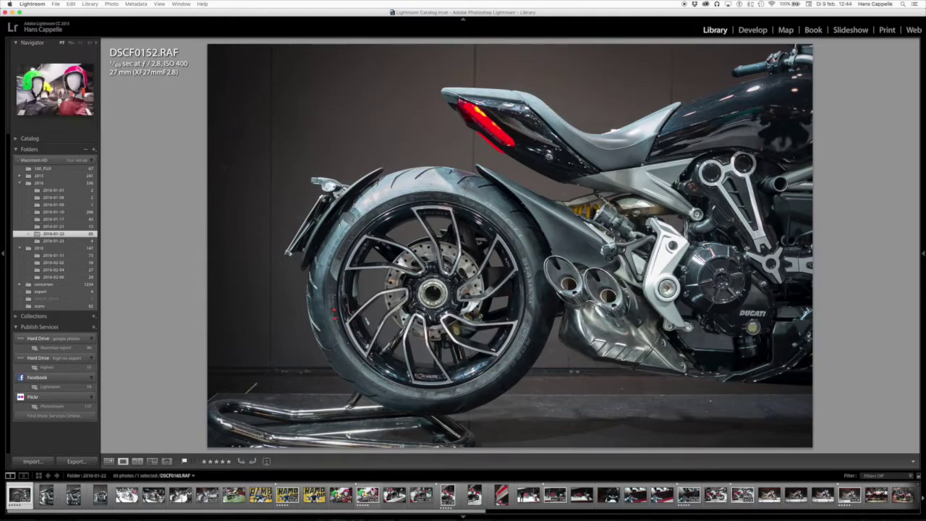
Step: Browse to DSCF0156 and DSCF0157 and display them side by side in Compare view
{"action": "key", "text": "Right"}
{"action": "key", "text": "Right"}
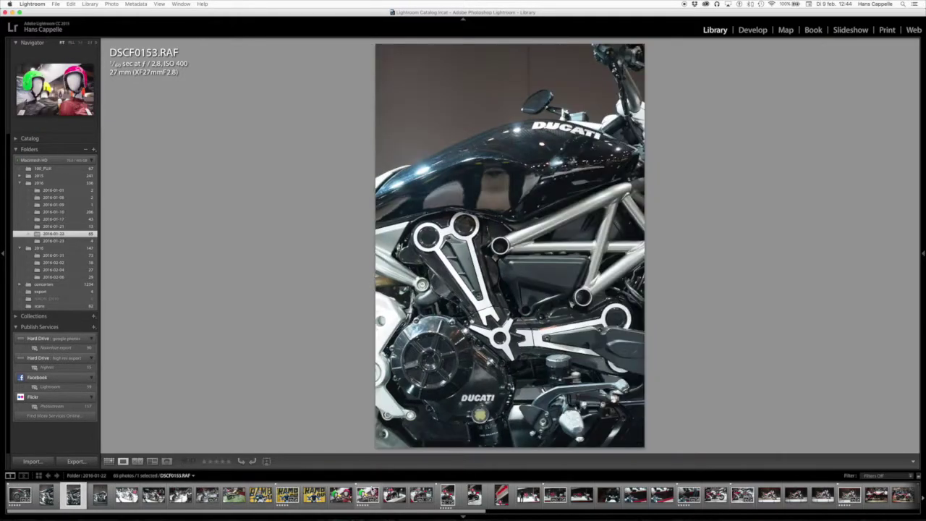
{"action": "key", "text": "Right"}
{"action": "key", "text": "Right"}
{"action": "key", "text": "Right"}
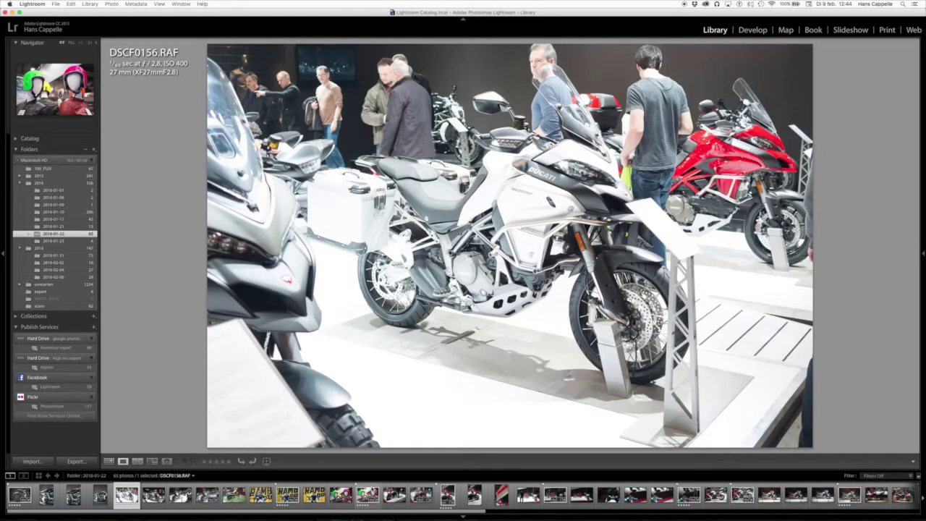
{"action": "key", "text": "Right"}
{"action": "key", "text": "Left"}
{"action": "key", "text": "Right"}
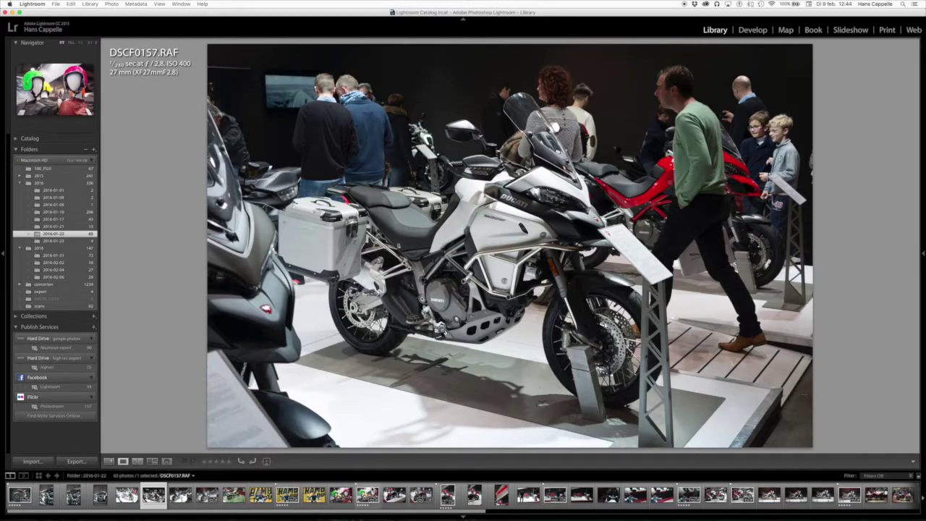
{"action": "key", "text": "Left"}
{"action": "key", "text": "Right"}
{"action": "key", "text": "c"}
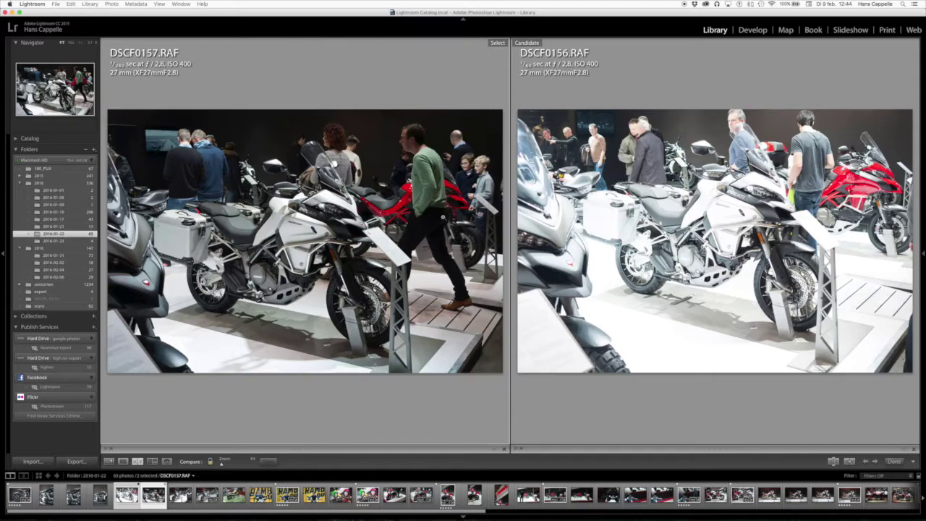
Step: Cycle the lights through Dim and Lights Out and back, then return to Grid view
{"action": "key", "text": "l"}
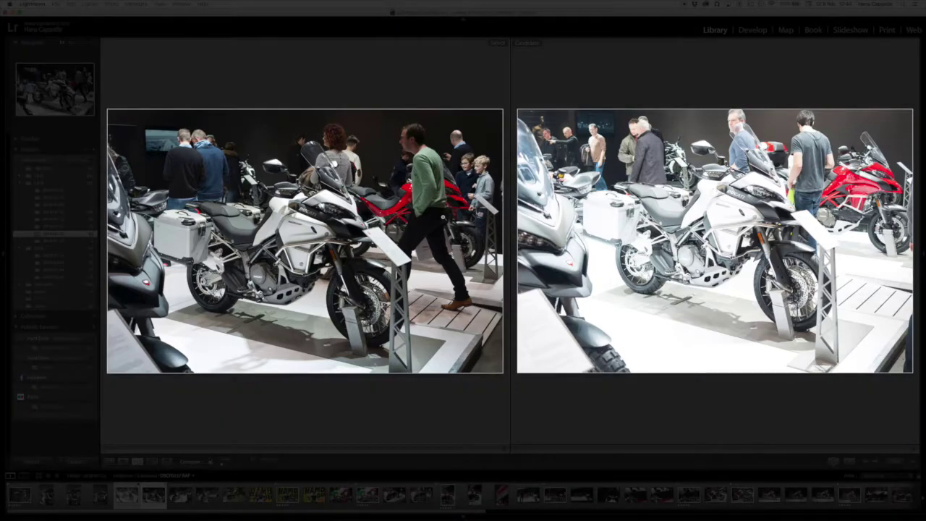
{"action": "key", "text": "l"}
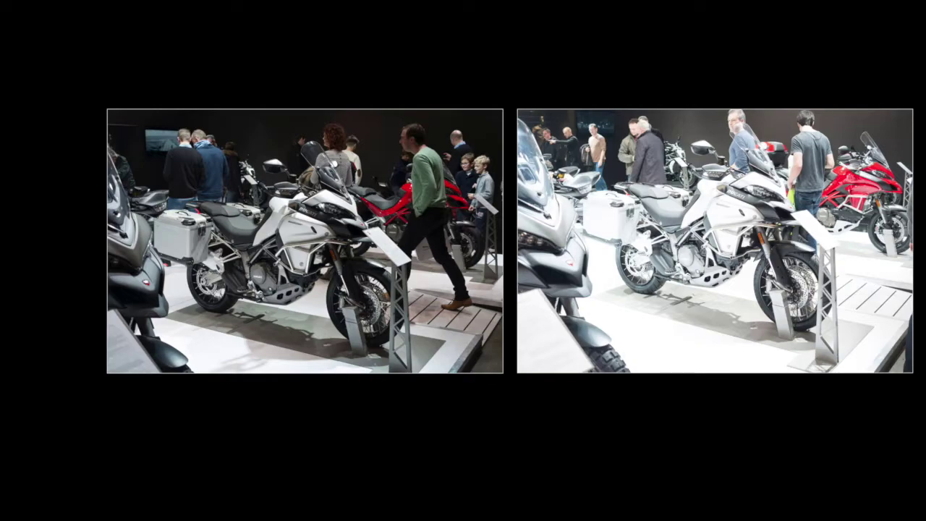
{"action": "key", "text": "l"}
{"action": "key", "text": "l"}
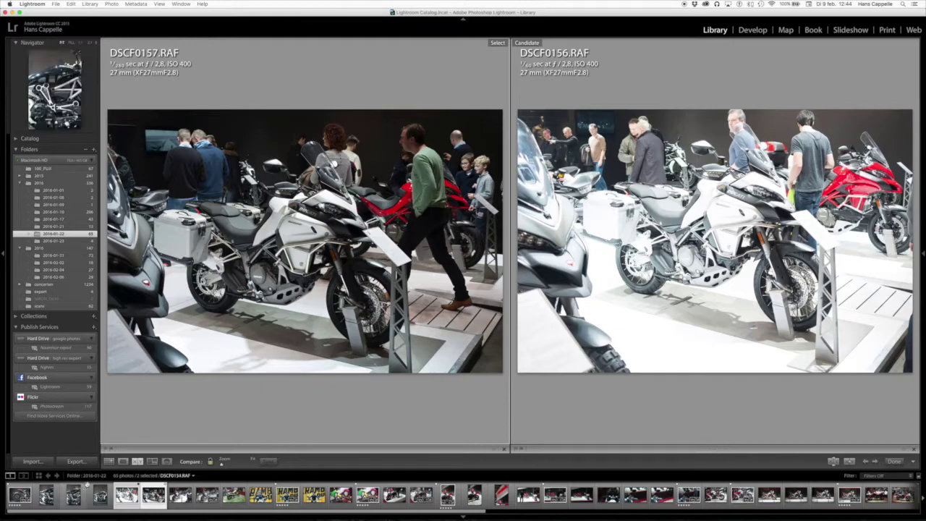
{"action": "left_click", "coordinate": [109, 461]}
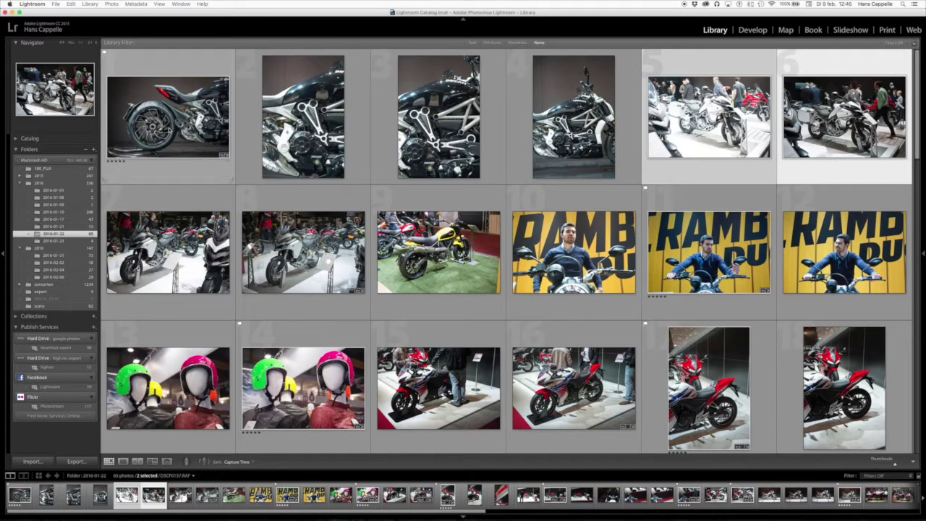
Step: Open DSCF0152 in Loupe view and toggle its Pick flag
{"action": "left_click", "coordinate": [165, 129]}
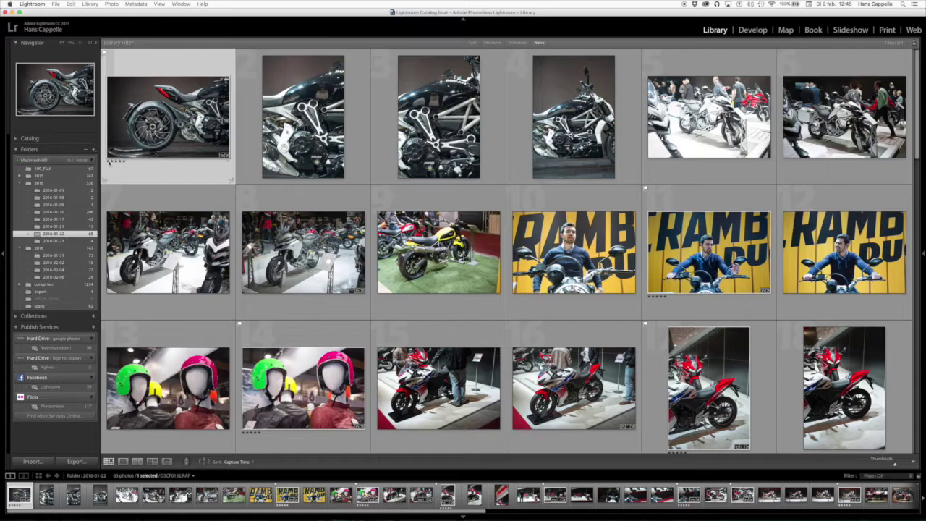
{"action": "double_click", "coordinate": [175, 139]}
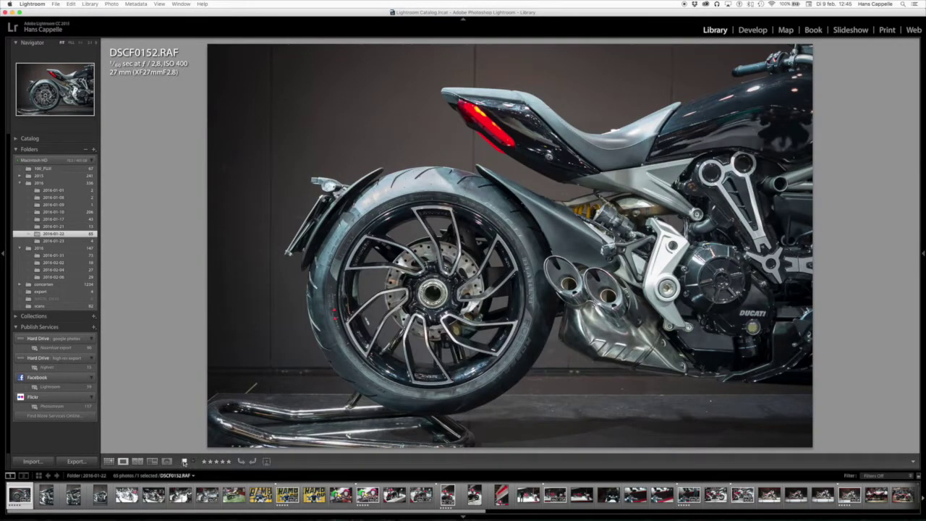
{"action": "left_click", "coordinate": [185, 461]}
{"action": "left_click", "coordinate": [184, 461]}
{"action": "left_click", "coordinate": [184, 462]}
Step: Clear the flag on DSCF0152 and mark it as rejected
{"action": "left_click", "coordinate": [185, 462]}
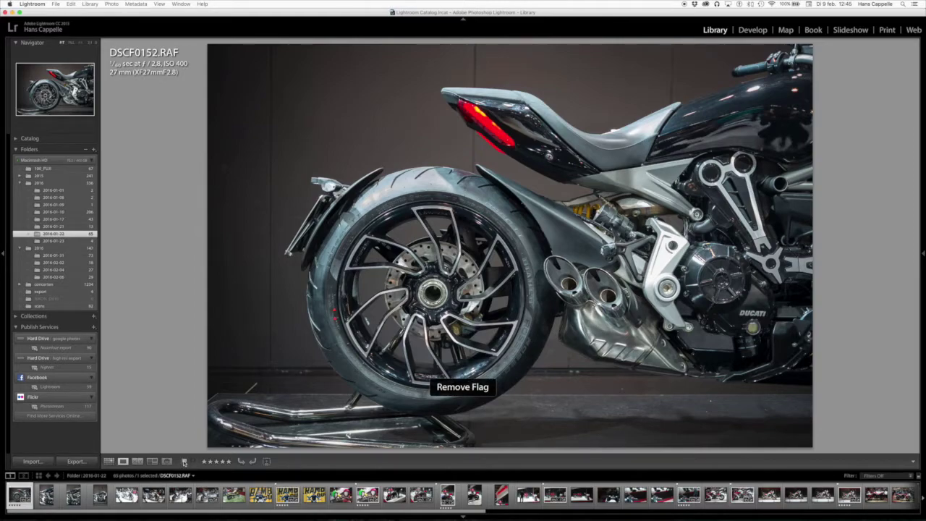
{"action": "left_click", "coordinate": [184, 461]}
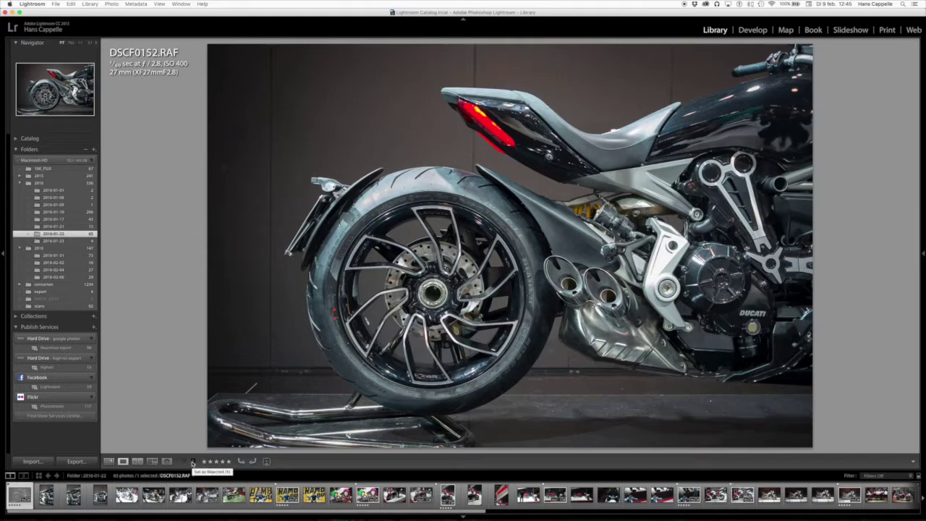
{"action": "left_click", "coordinate": [192, 463]}
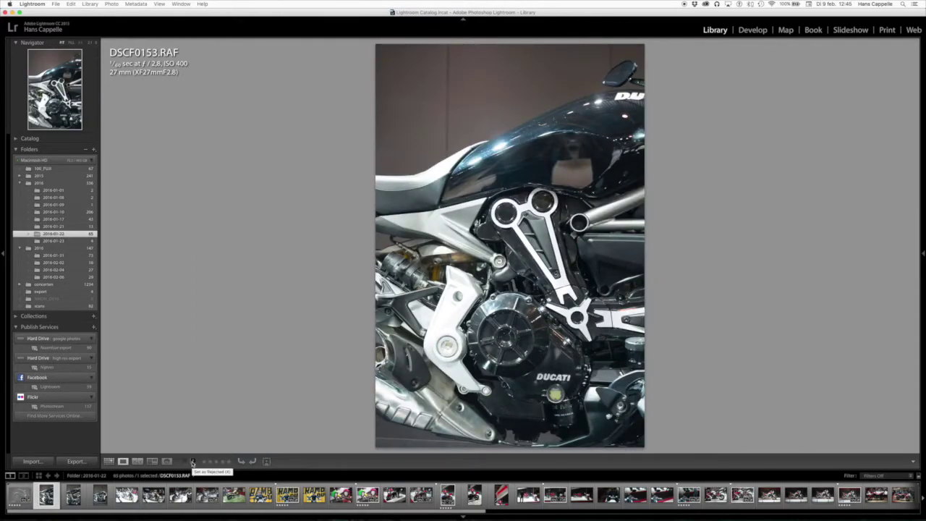
Step: Return to DSCF0152 and flag it as a pick again
{"action": "left_click", "coordinate": [15, 497]}
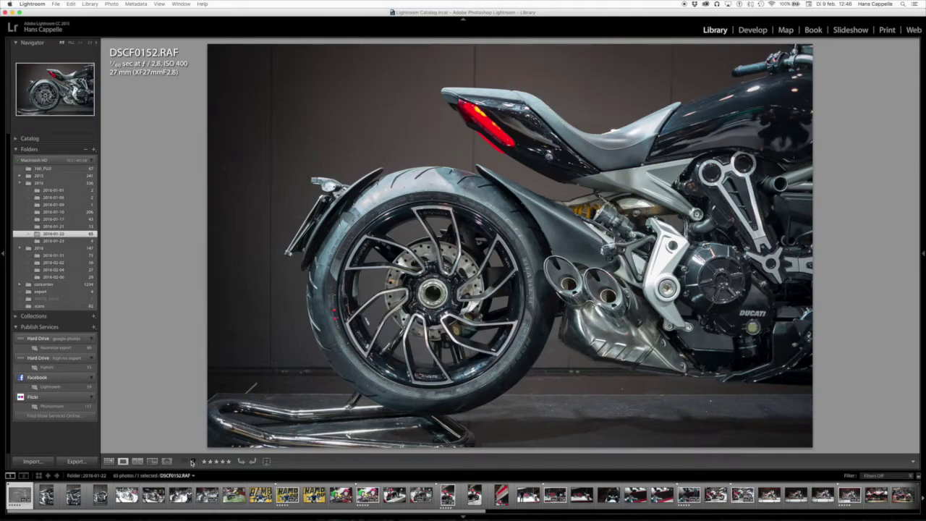
{"action": "left_click", "coordinate": [185, 462]}
{"action": "key", "text": "Right"}
{"action": "key", "text": "Right"}
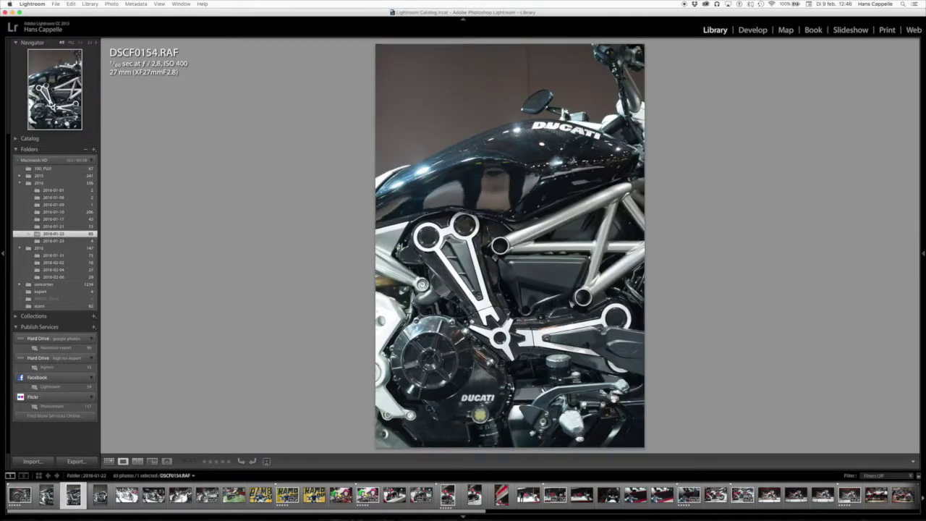
{"action": "key", "text": "Left"}
{"action": "key", "text": "Left"}
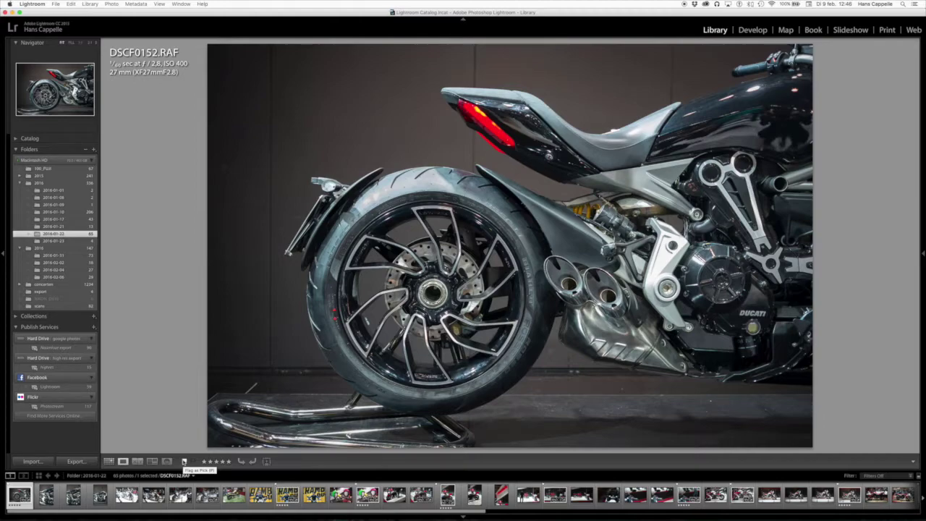
{"action": "left_click", "coordinate": [184, 461]}
Step: Rate the Ducati shots five, one, one, two and one stars, then hide panels and show Grid
{"action": "left_click", "coordinate": [230, 462]}
{"action": "key", "text": "5"}
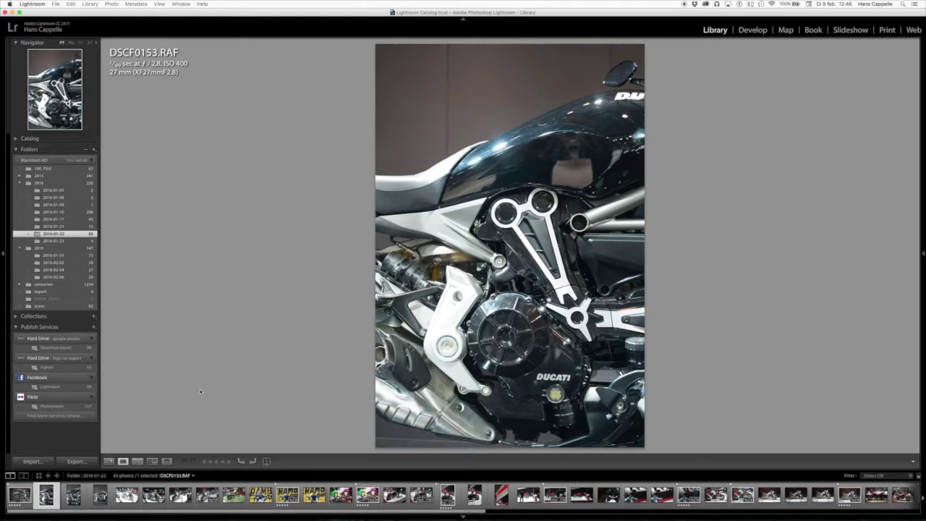
{"action": "key", "text": "1"}
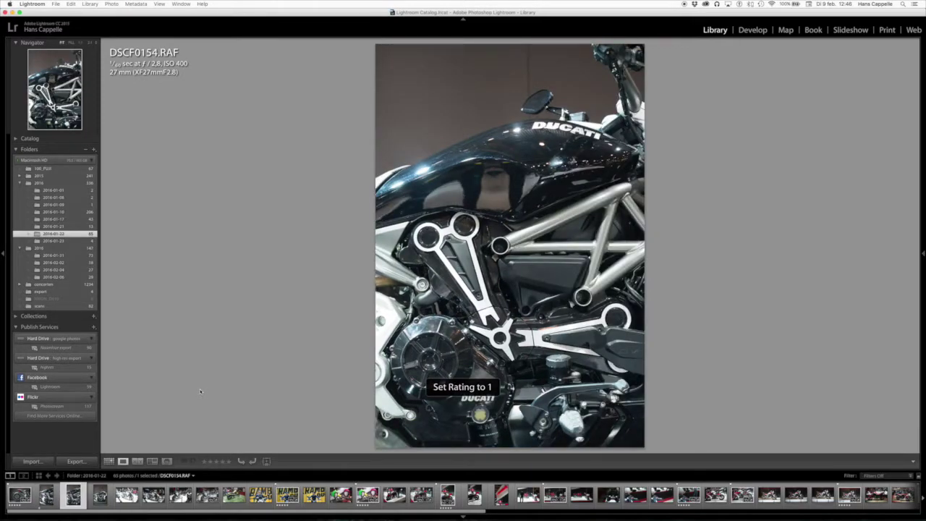
{"action": "key", "text": "1"}
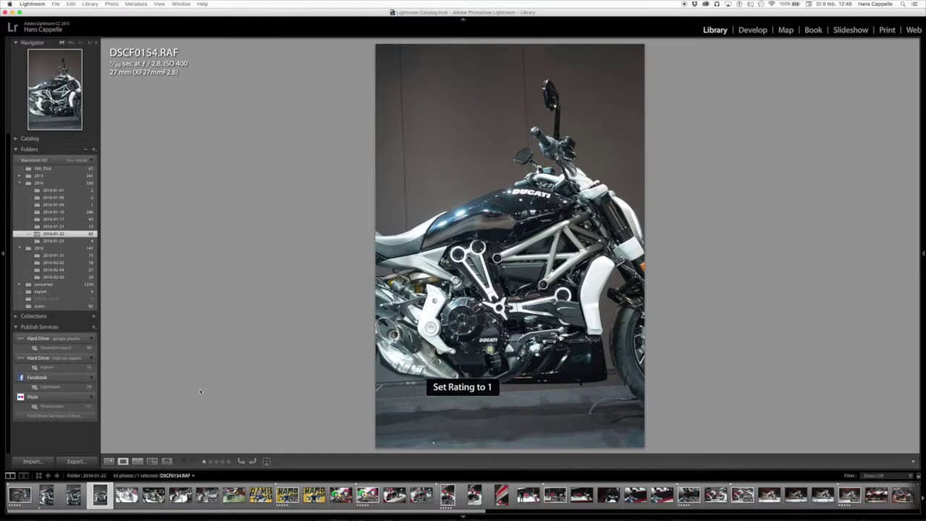
{"action": "key", "text": "2"}
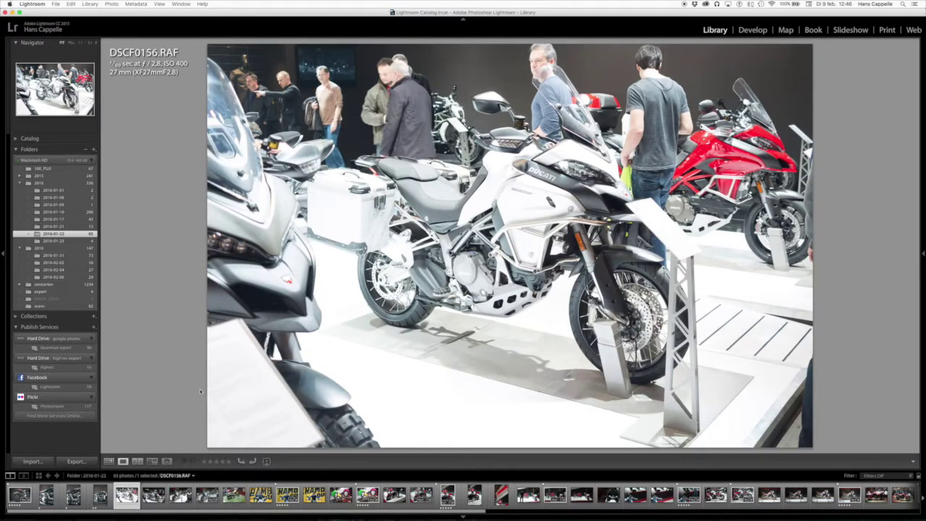
{"action": "key", "text": "1"}
{"action": "key", "text": "shift+Tab"}
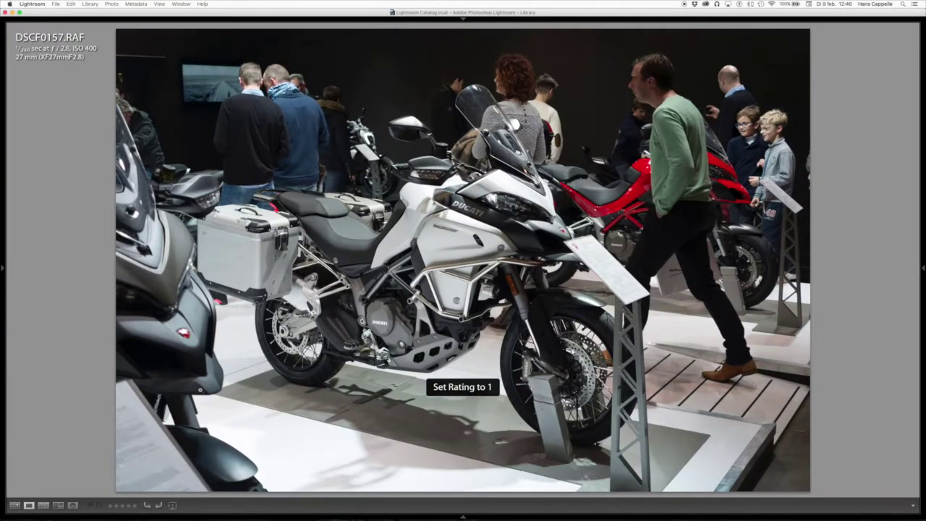
{"action": "key", "text": "g"}
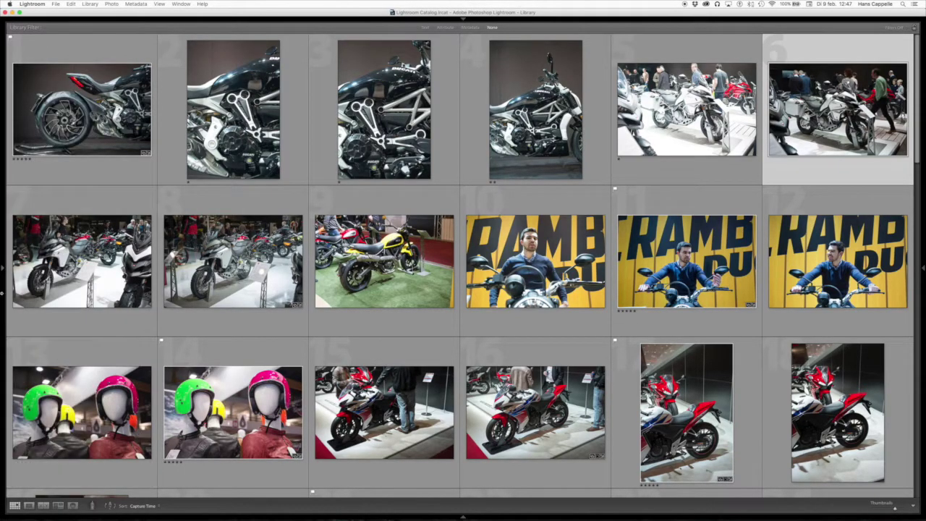
Step: Clear the ratings on three Ducati close-ups, restore the left panel and filmstrip, and return to Grid
{"action": "left_click", "coordinate": [2, 271]}
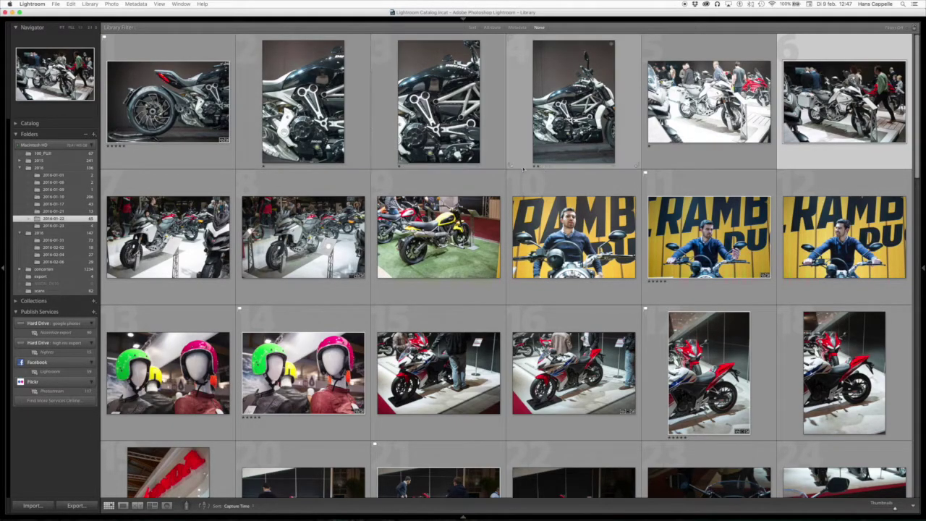
{"action": "double_click", "coordinate": [300, 121]}
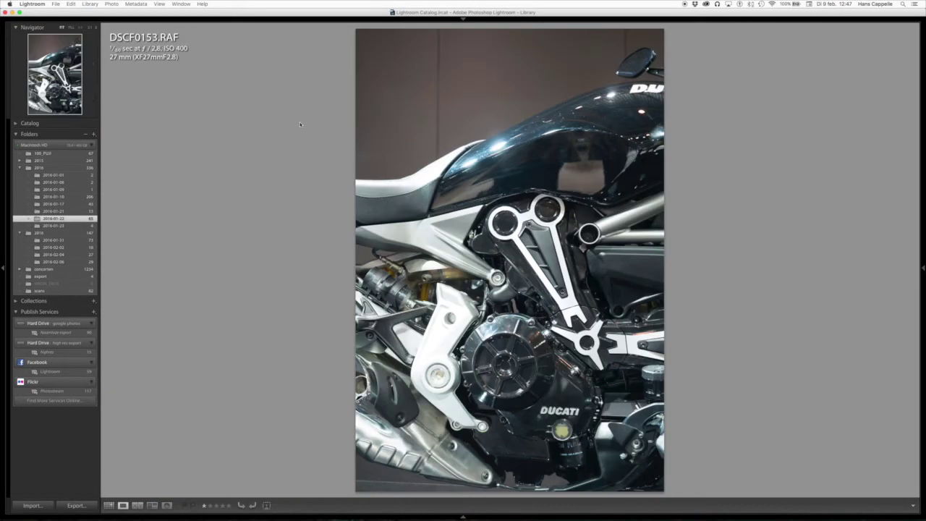
{"action": "key", "text": "0"}
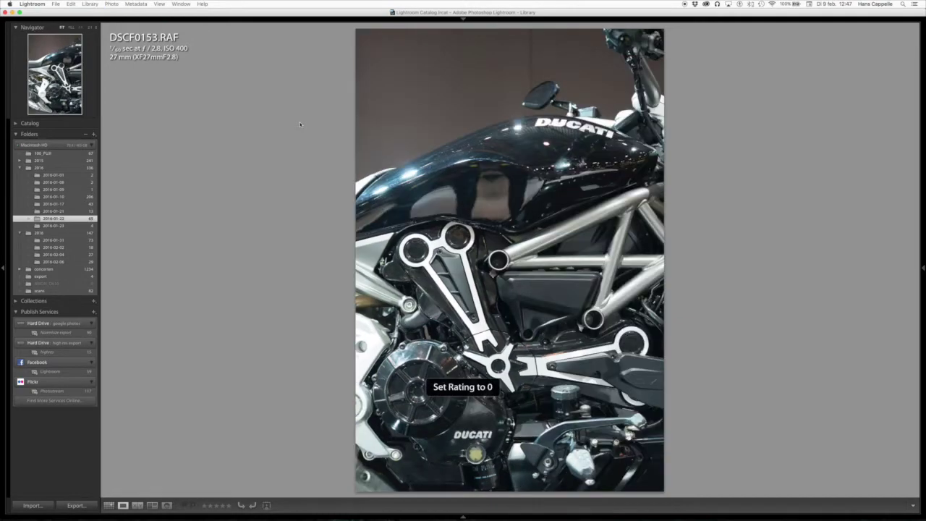
{"action": "key", "text": "0"}
{"action": "key", "text": "0"}
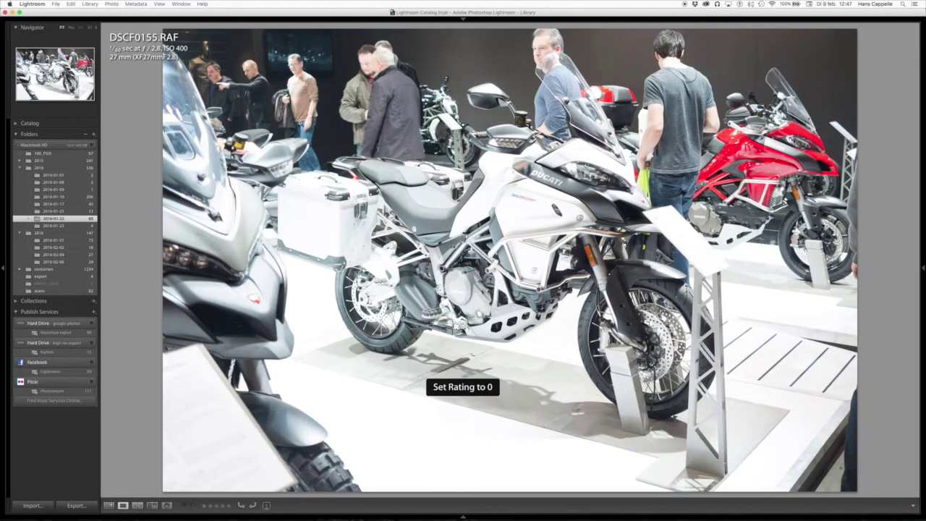
{"action": "key", "text": "0"}
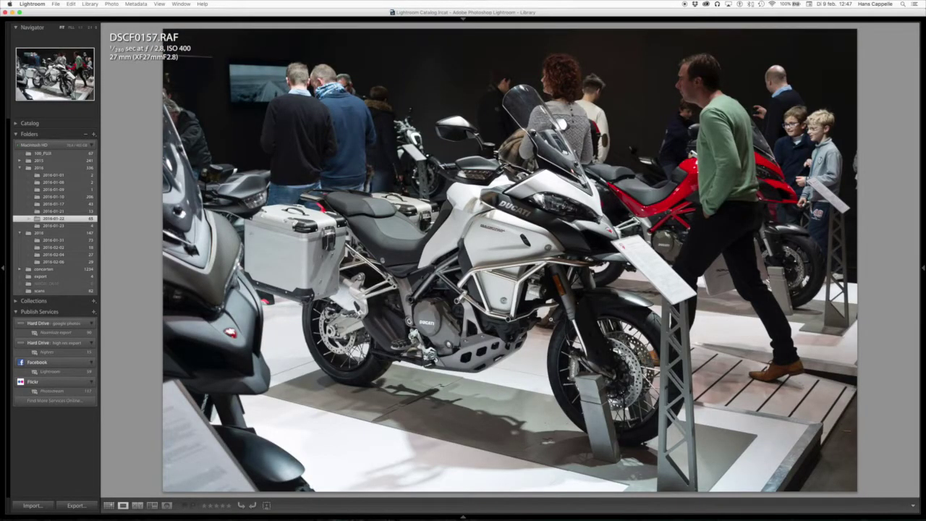
{"action": "left_click", "coordinate": [464, 516]}
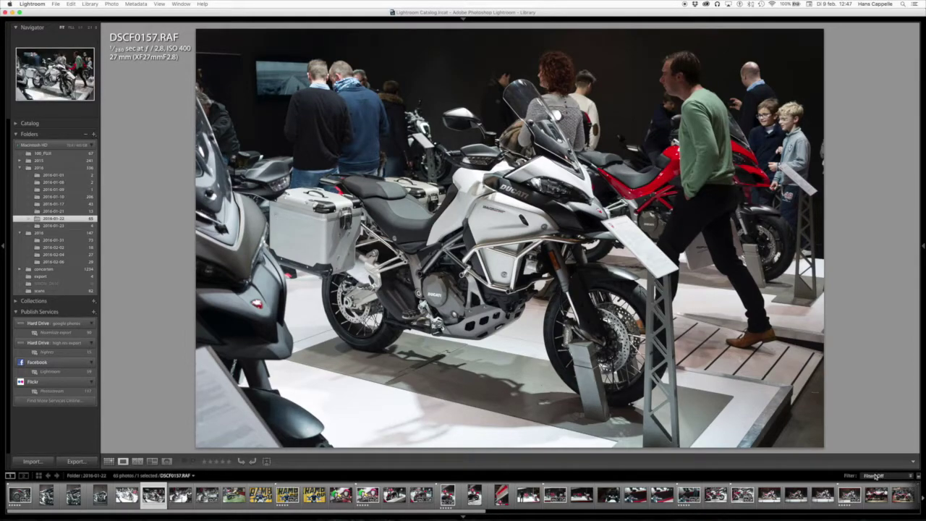
{"action": "left_click", "coordinate": [108, 460]}
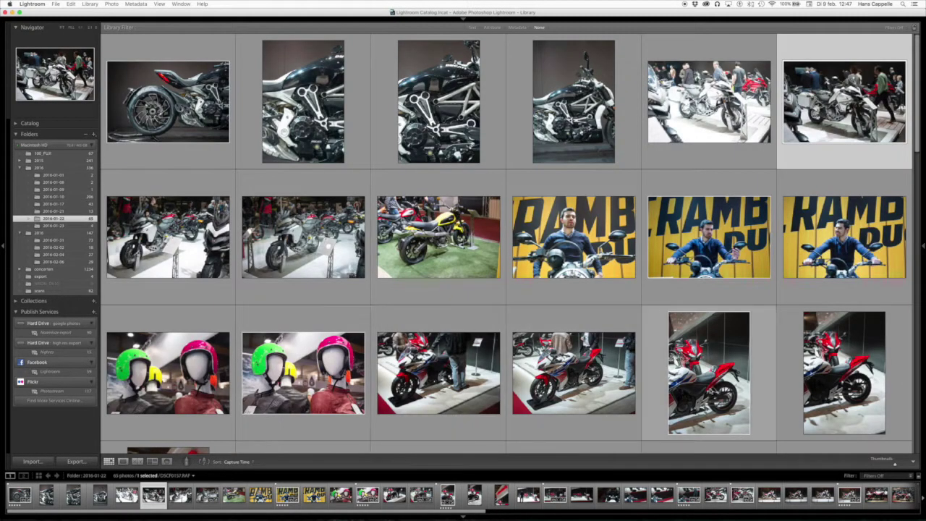
{"action": "mouse_move", "coordinate": [303, 373]}
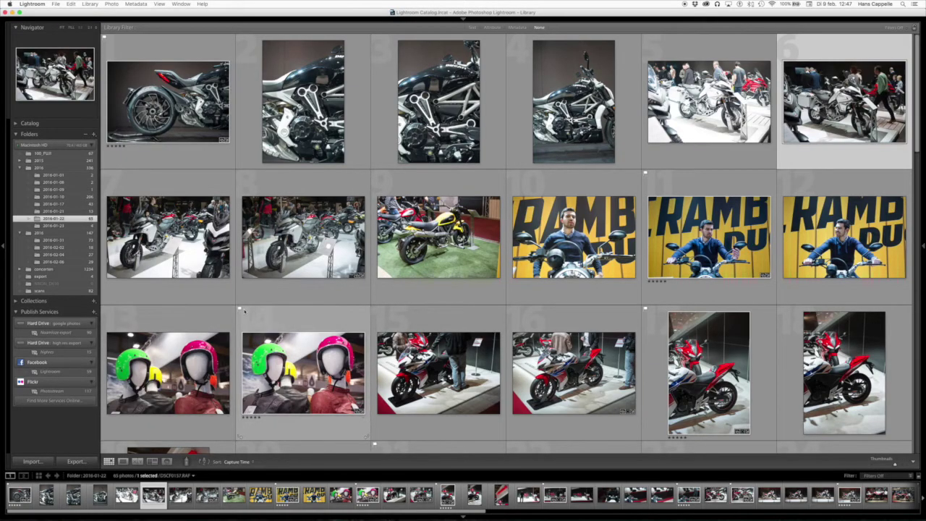
Step: Apply the Flagged filter preset so the grid shows 21 of 65 photos
{"action": "left_click", "coordinate": [872, 476]}
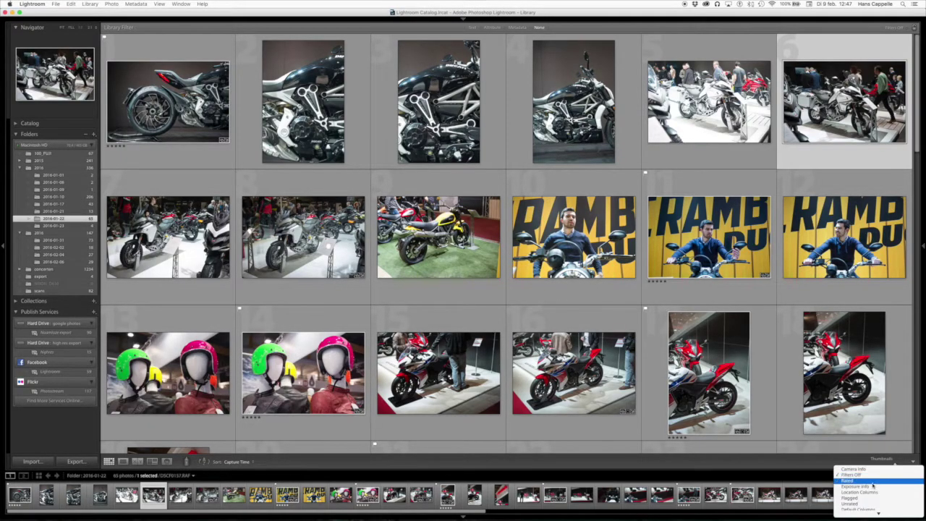
{"action": "left_click", "coordinate": [858, 497]}
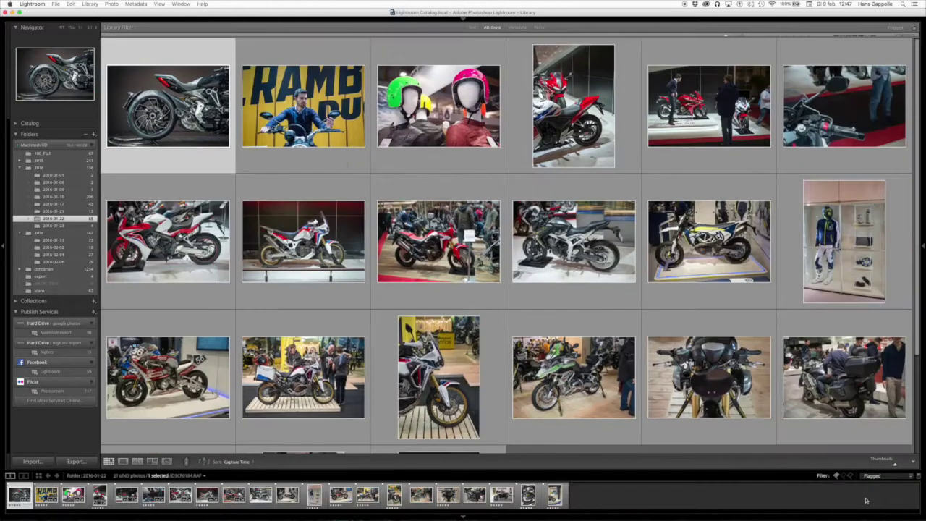
{"action": "scroll", "coordinate": [505, 203], "scroll_direction": "down", "scroll_amount": 3}
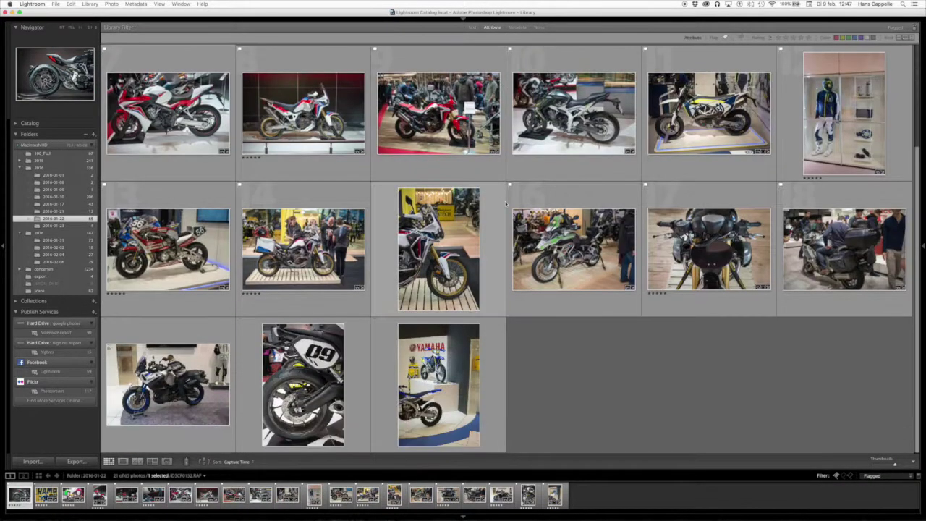
{"action": "scroll", "coordinate": [506, 203], "scroll_direction": "up", "scroll_amount": 3}
{"action": "scroll", "coordinate": [506, 204], "scroll_direction": "down", "scroll_amount": 3}
{"action": "scroll", "coordinate": [505, 204], "scroll_direction": "up", "scroll_amount": 3}
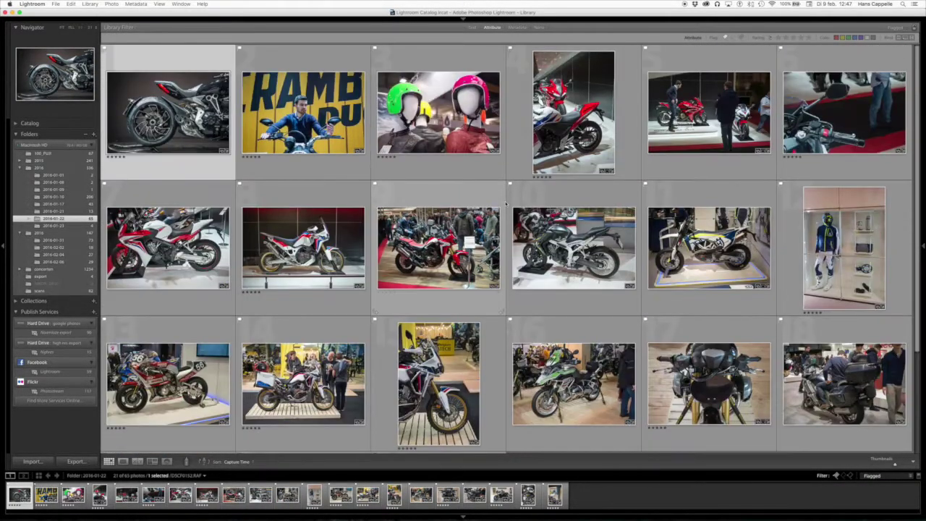
{"action": "left_click", "coordinate": [895, 477]}
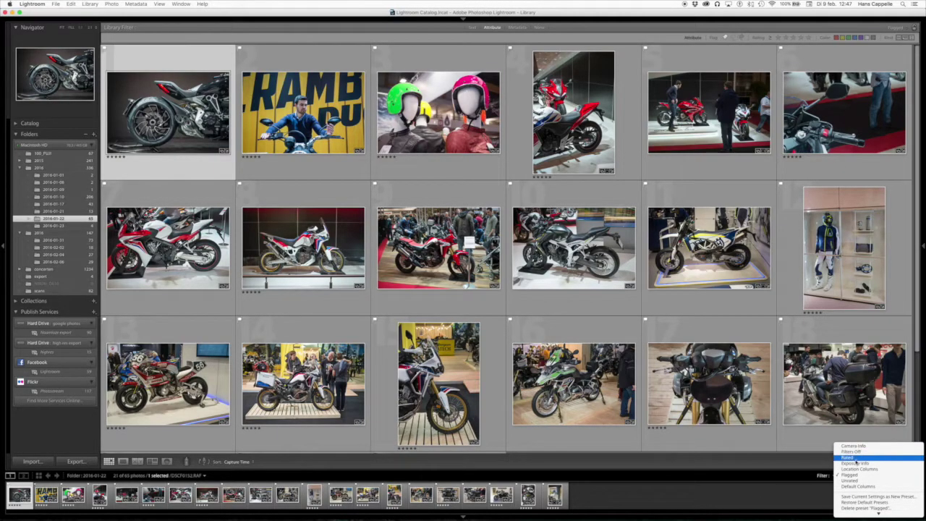
{"action": "left_click", "coordinate": [848, 457]}
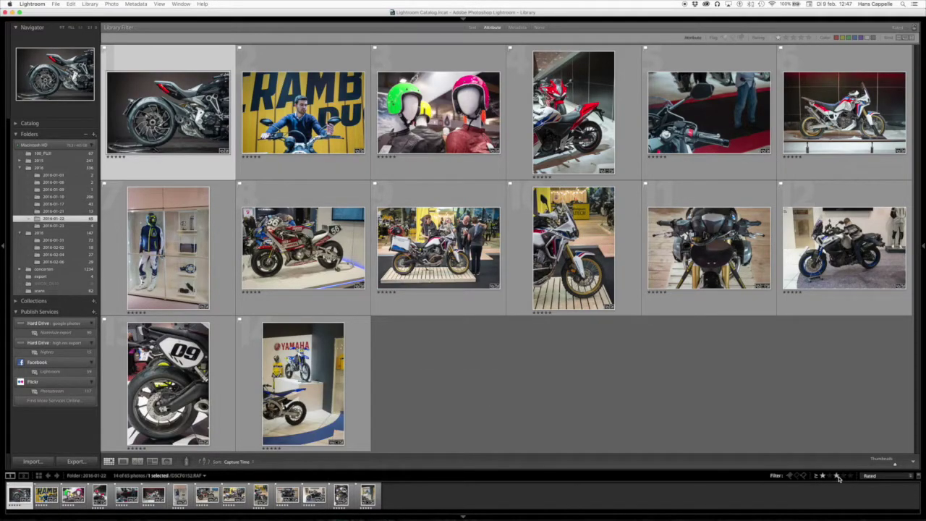
{"action": "left_click", "coordinate": [836, 476]}
{"action": "left_click", "coordinate": [874, 478]}
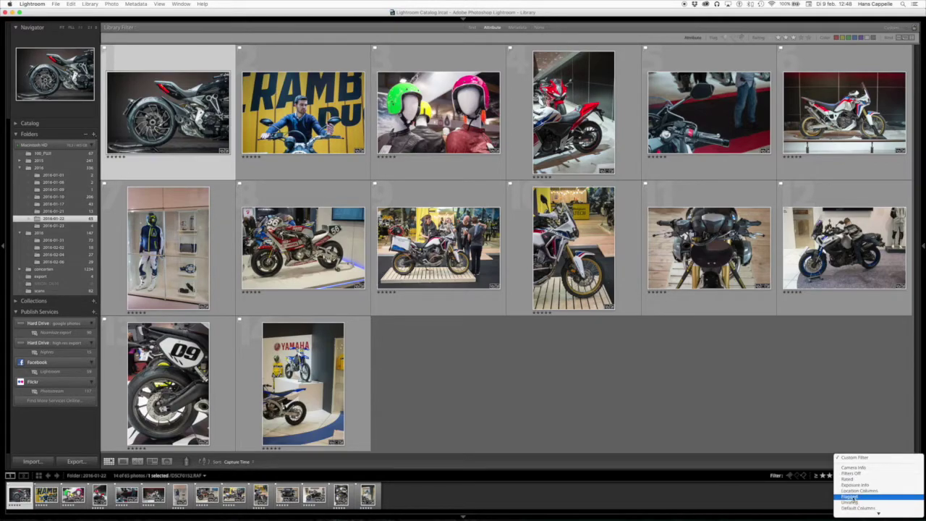
{"action": "left_click", "coordinate": [855, 502]}
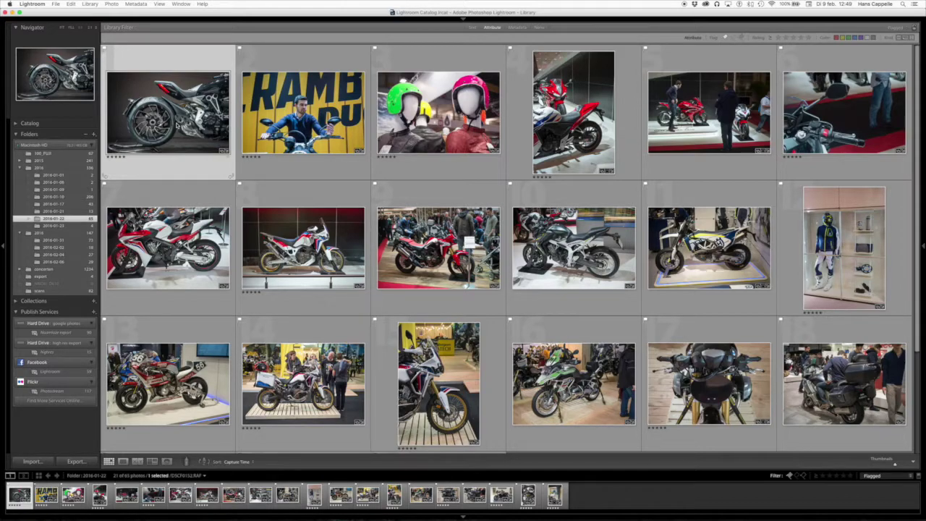
{"action": "key", "text": "Down"}
Step: Open the first flagged photo, DSCF0152, in Develop and browse the neighbouring flagged shots
{"action": "key", "text": "Up"}
{"action": "left_click", "coordinate": [159, 3]}
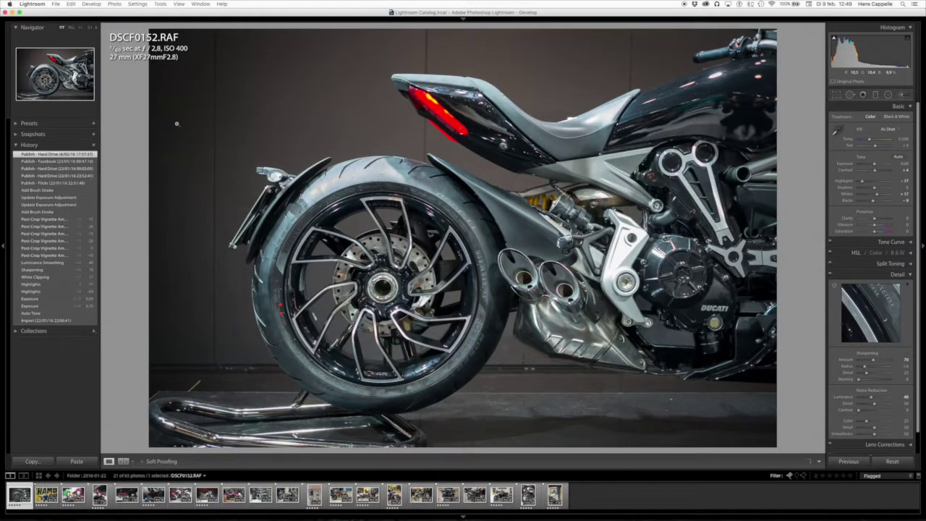
{"action": "key", "text": "Right"}
{"action": "key", "text": "Right"}
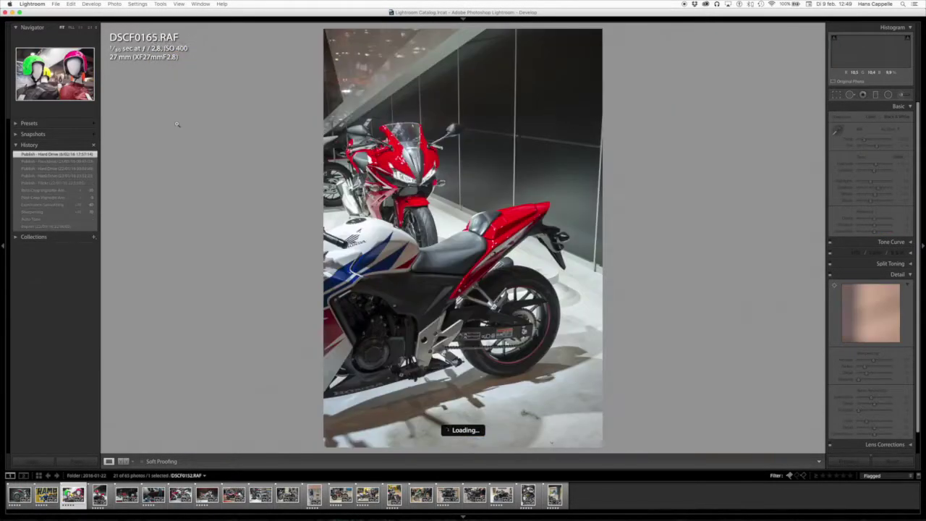
{"action": "key", "text": "Left"}
{"action": "key", "text": "Left"}
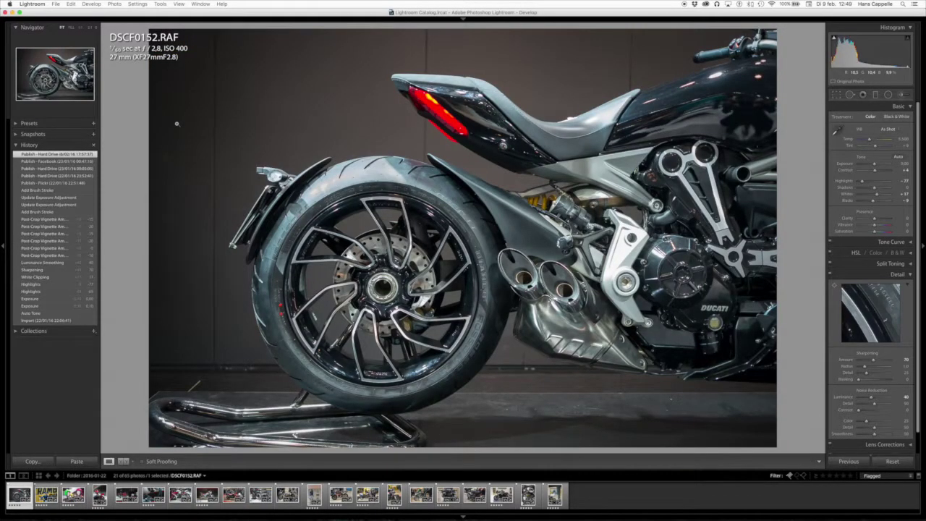
{"action": "key", "text": "Right"}
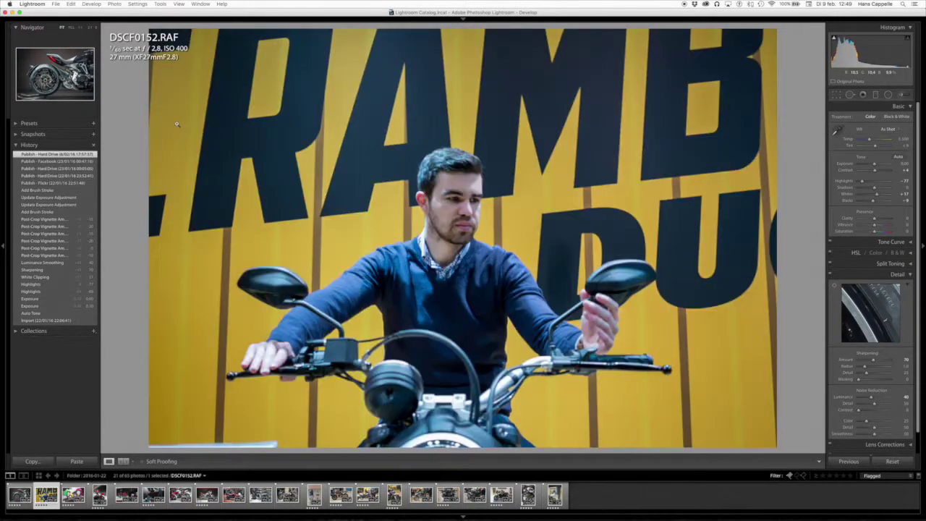
{"action": "key", "text": "Right"}
{"action": "key", "text": "Left"}
{"action": "key", "text": "Left"}
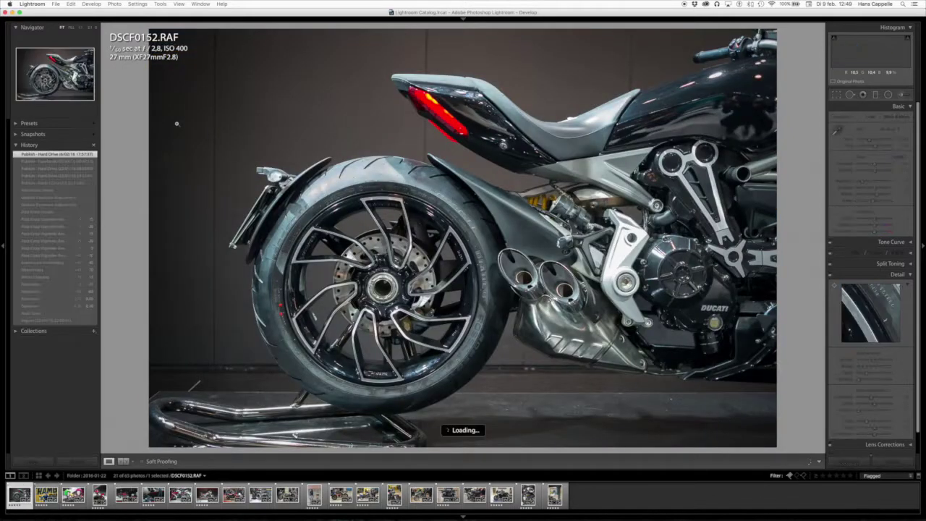